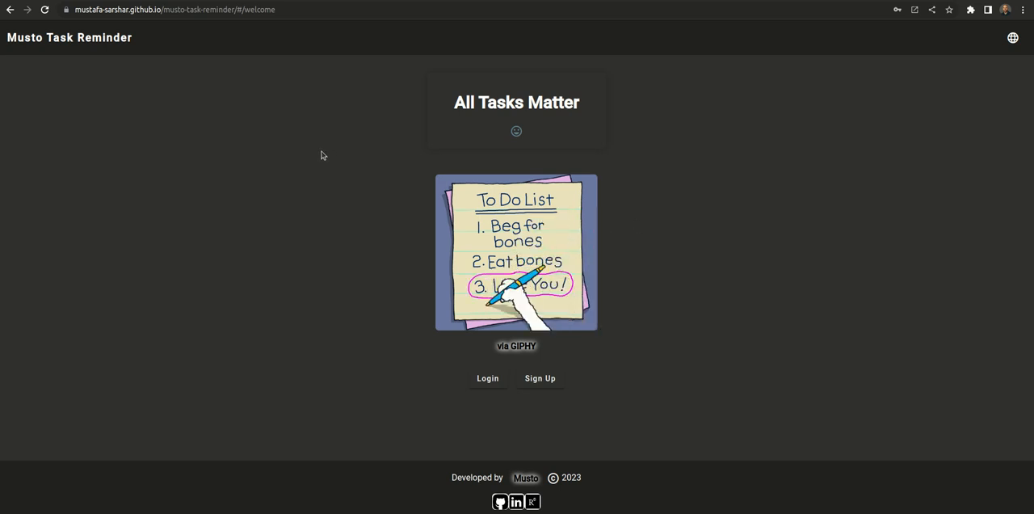
Step: Go to the musto-task-reminder repository on GitHub and review its README, including the app screenshots, the 5 W's, user stories and key features
key(alt+Left)
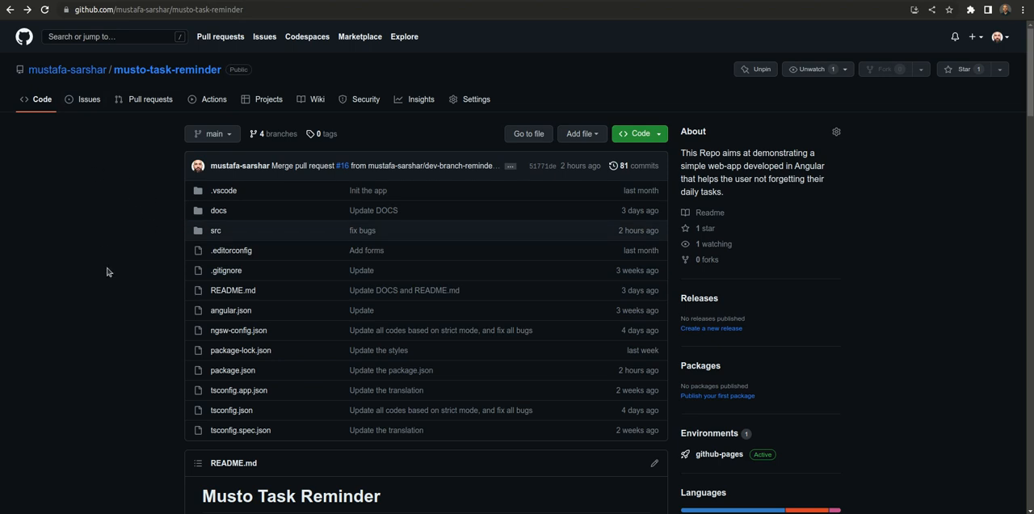
scroll(107, 272, down, 6)
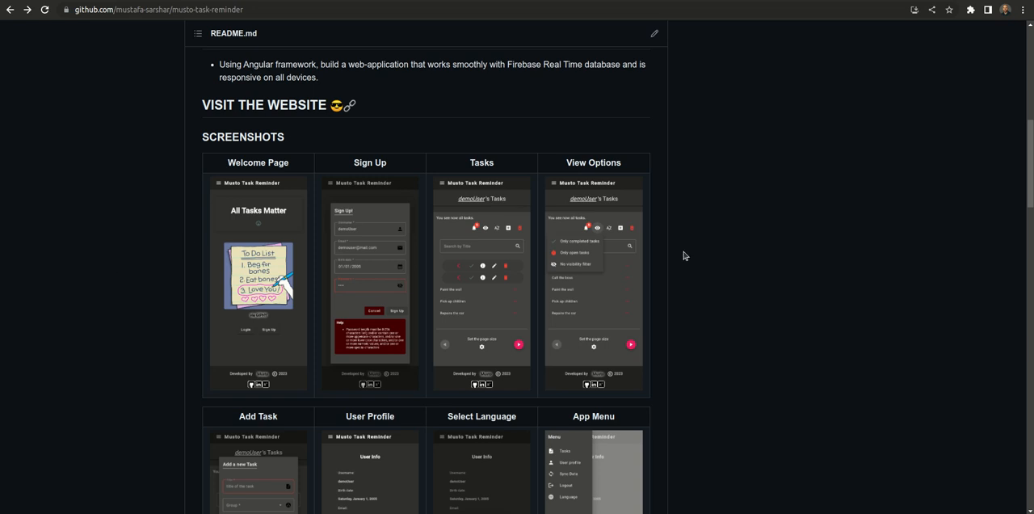
scroll(687, 271, down, 8)
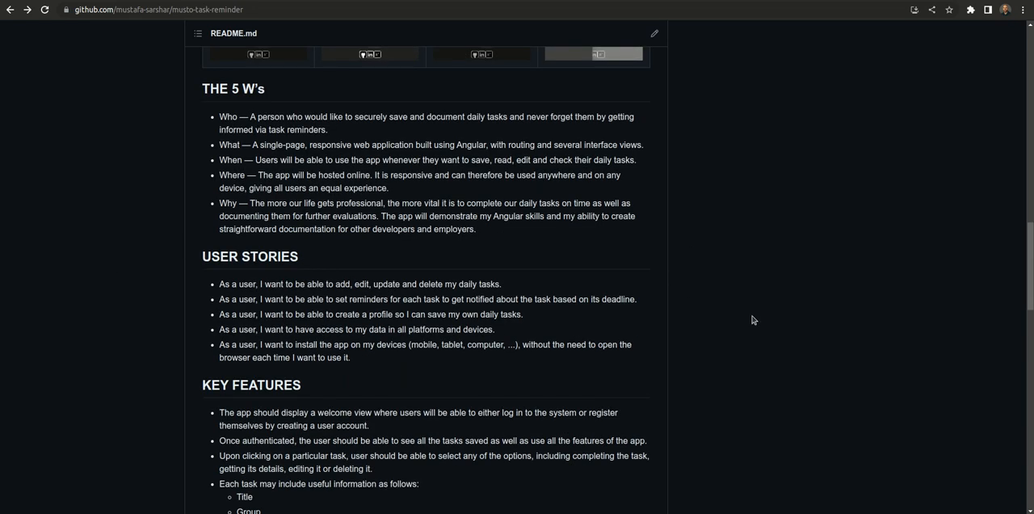
scroll(685, 323, down, 4)
scroll(686, 326, down, 5)
scroll(691, 329, up, 20)
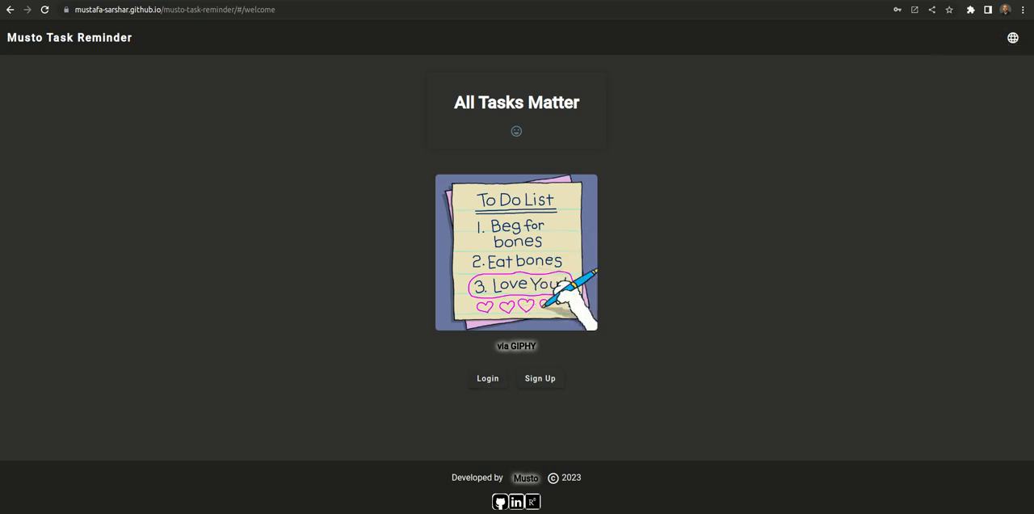
Step: Switch the interface language to German (DE) and back to English (EN)
click(1012, 38)
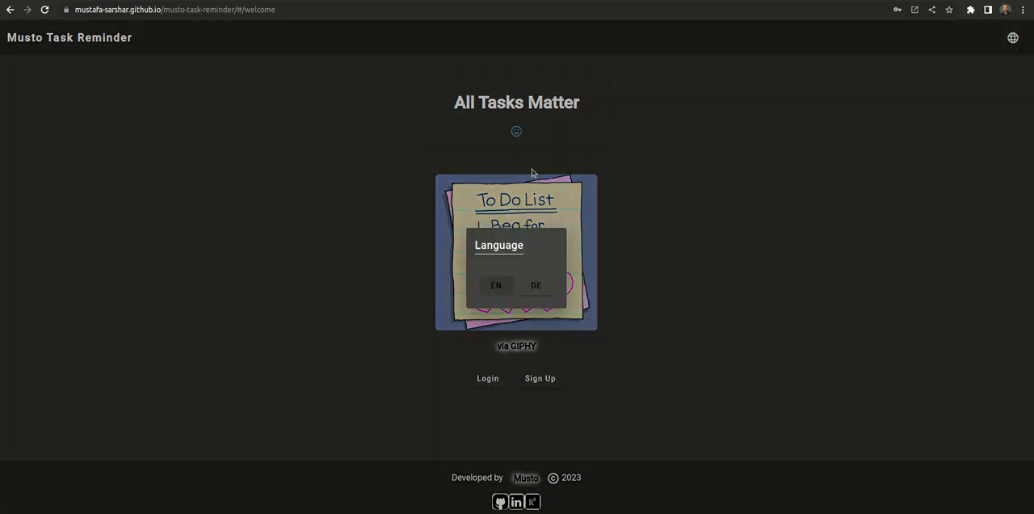
click(539, 285)
click(1012, 37)
click(503, 288)
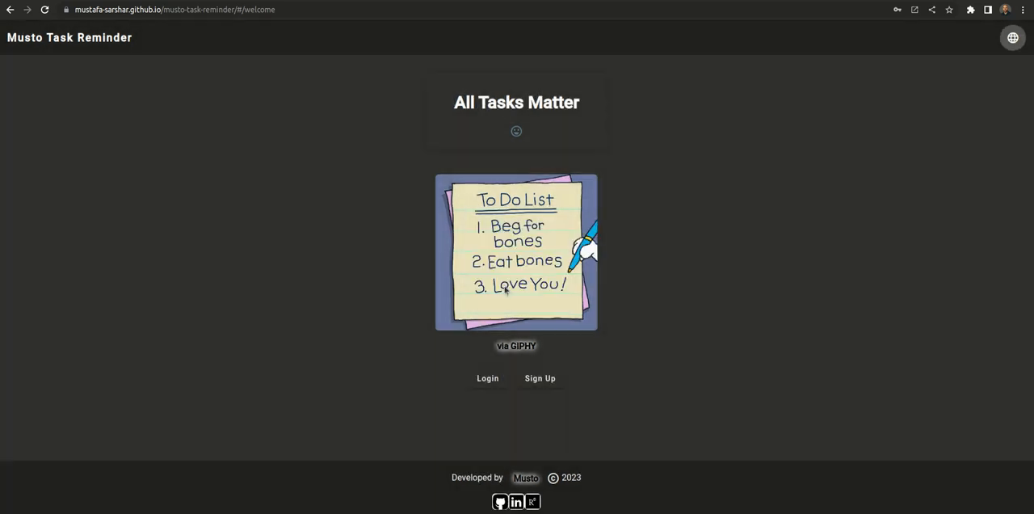
Step: Open the sign-up form to view its fields and cancel it without registering
click(546, 383)
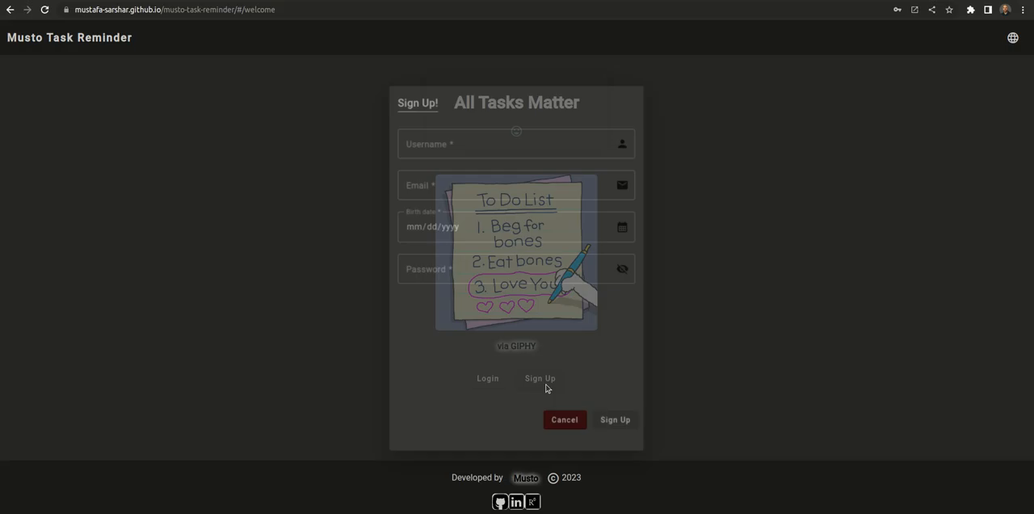
click(573, 423)
Step: Log in with the demo account's email and password, and dismiss the browser's password warning
click(486, 378)
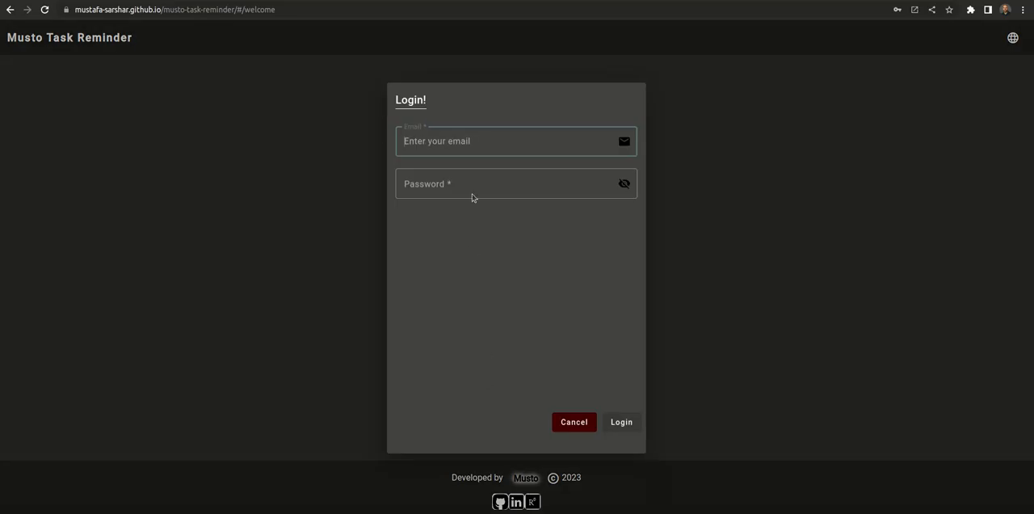
key(Tab)
text(d)
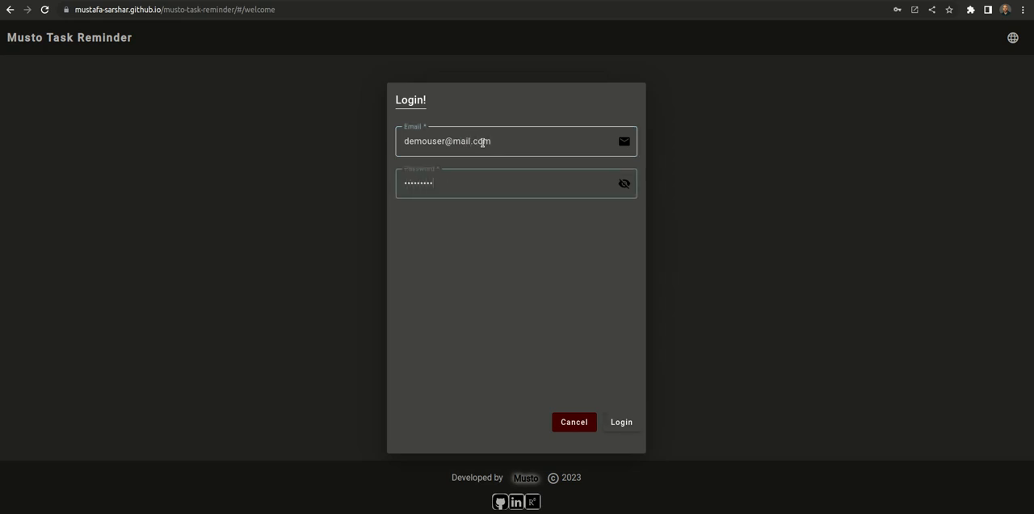
click(630, 426)
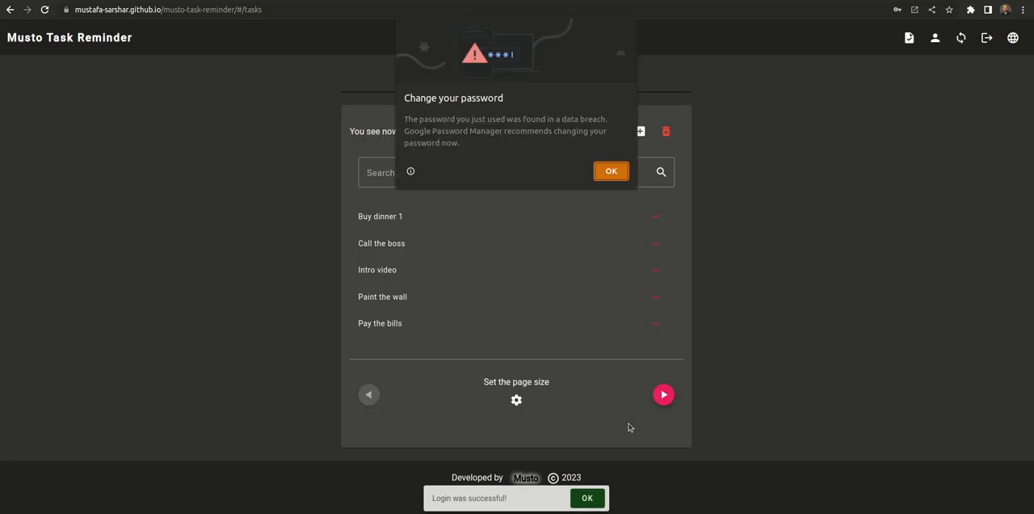
click(607, 172)
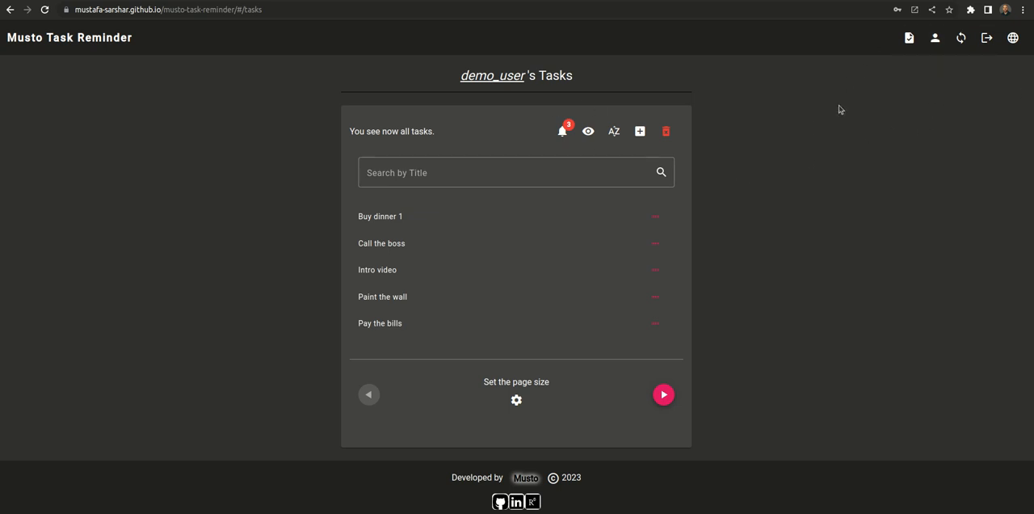
Step: Review the user profile page and its account deletion confirmation, declining the deletion before returning to the task list
click(934, 39)
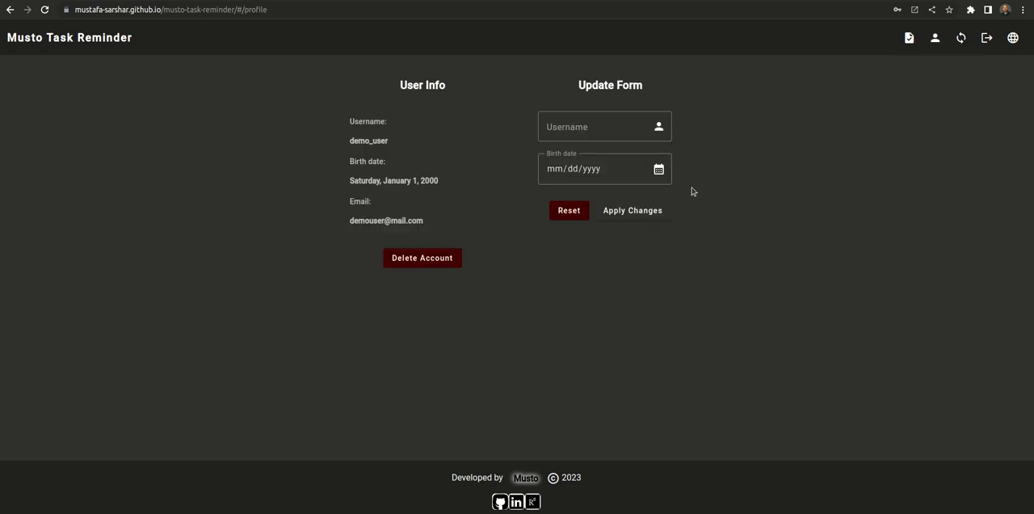
drag(345, 122, 454, 223)
click(455, 223)
click(428, 257)
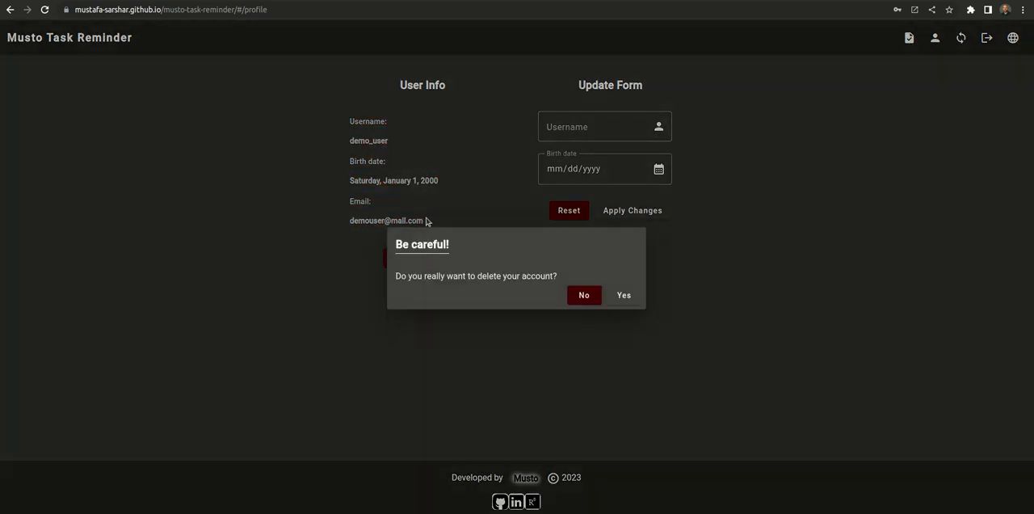
click(583, 295)
click(909, 37)
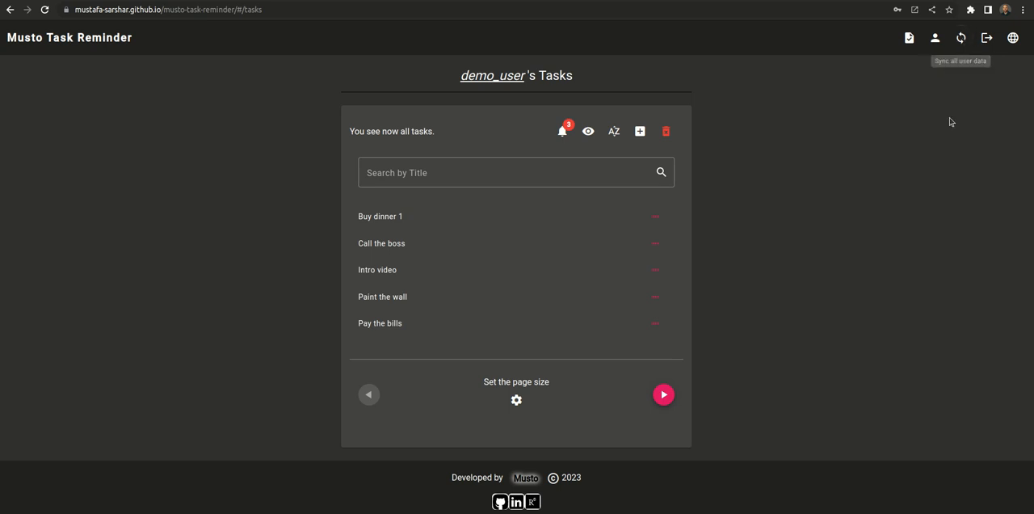
Step: Sync all user data, and call up the logout confirmation but decline to quit
click(961, 42)
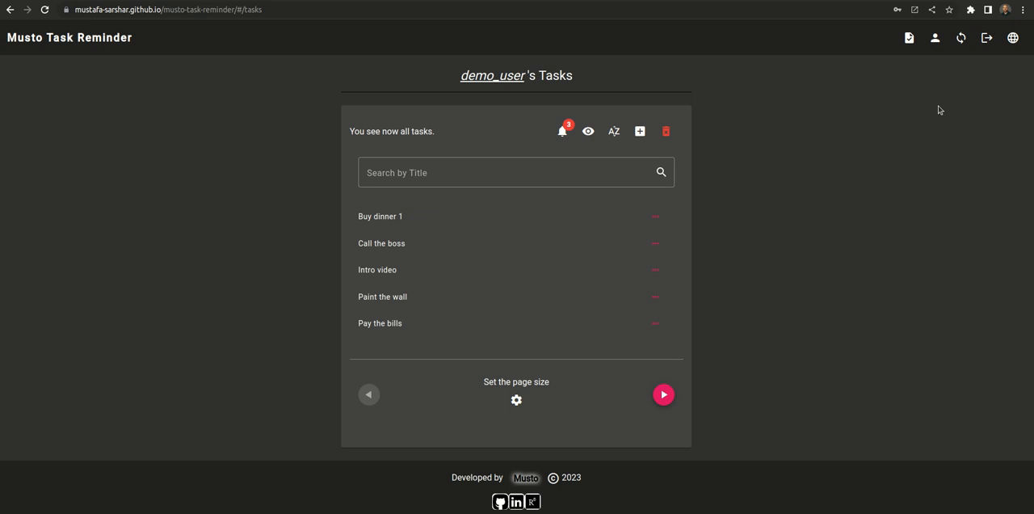
click(986, 37)
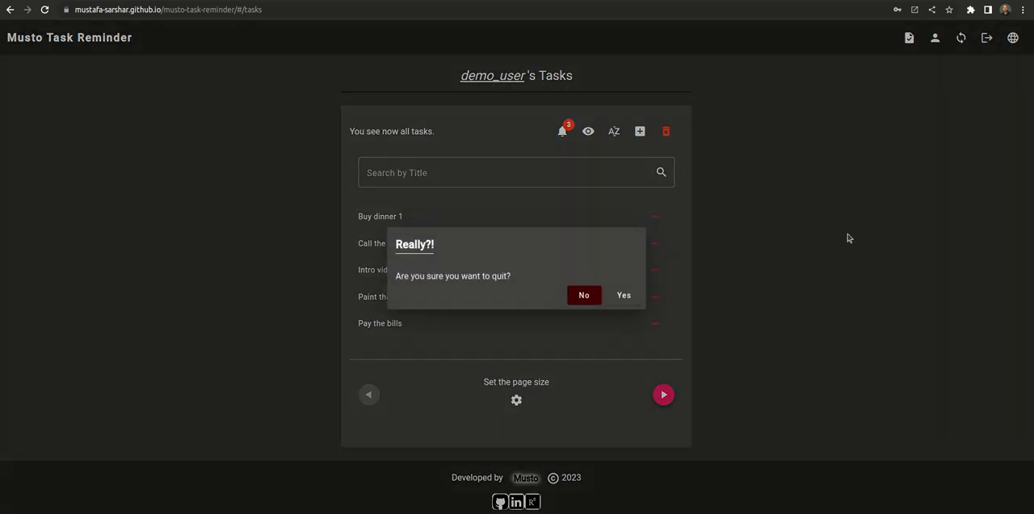
click(582, 295)
Step: Open the language selection and keep English (EN)
click(1012, 37)
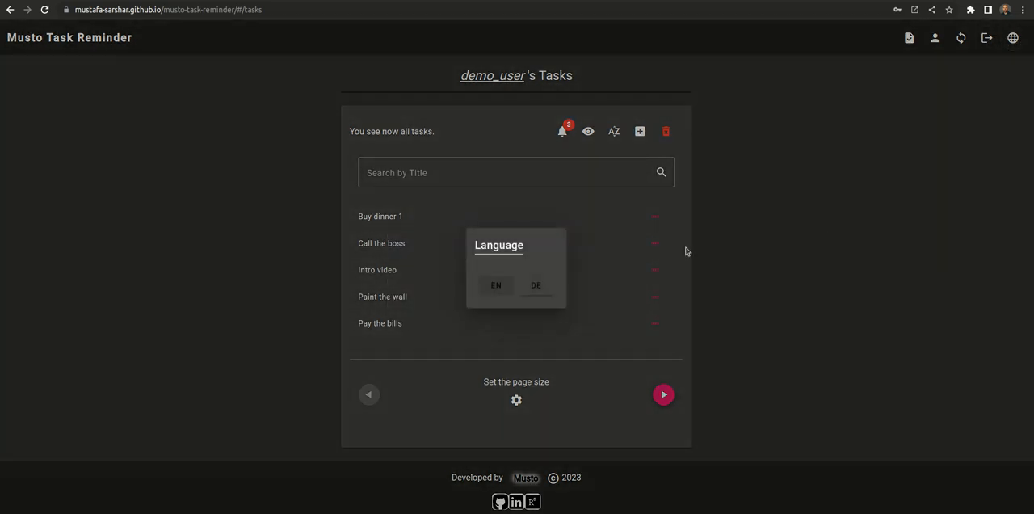
click(495, 285)
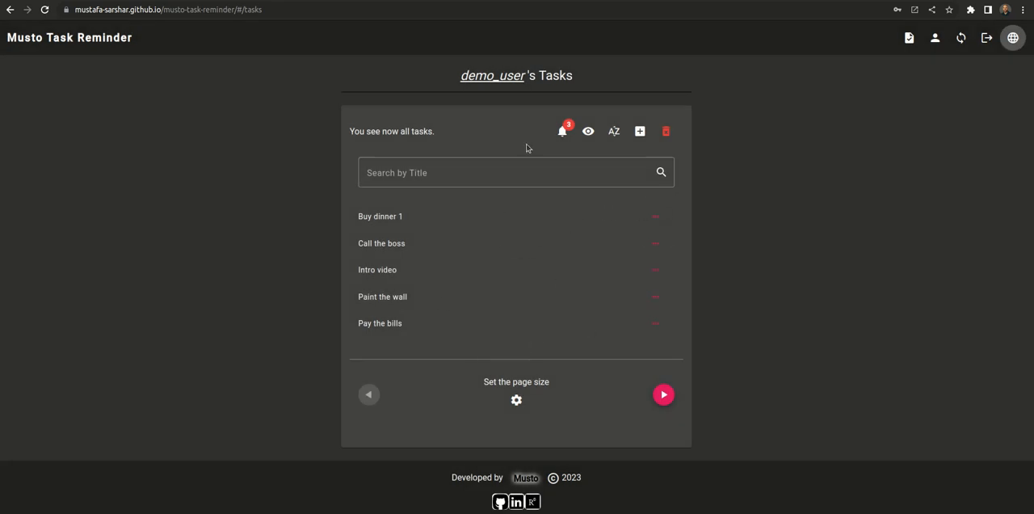
Step: Reveal the action options of all five listed tasks, from Buy dinner 1 through Pay the bills
click(661, 220)
click(657, 244)
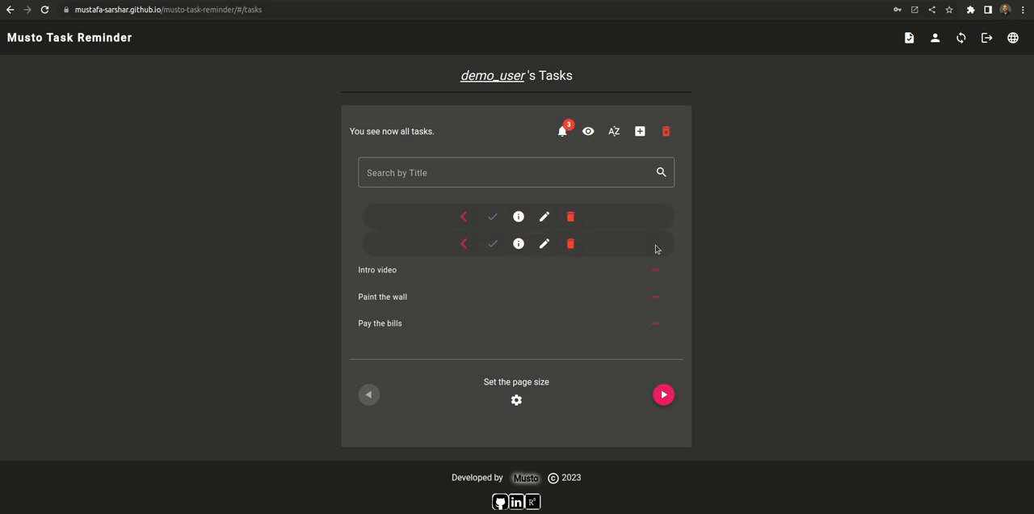
click(656, 272)
click(656, 297)
click(654, 323)
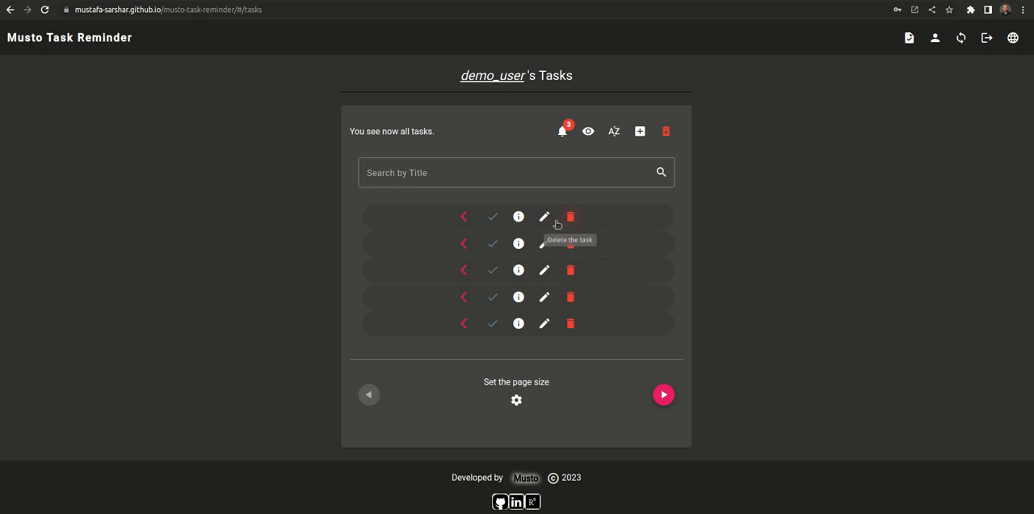
Step: Mark the Buy dinner 1 task as done and set it back to open
click(492, 218)
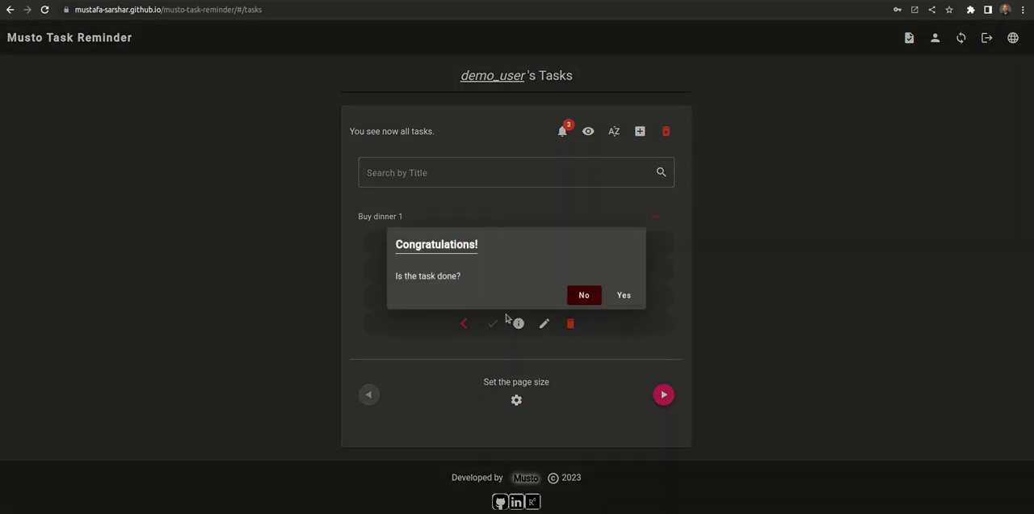
click(624, 295)
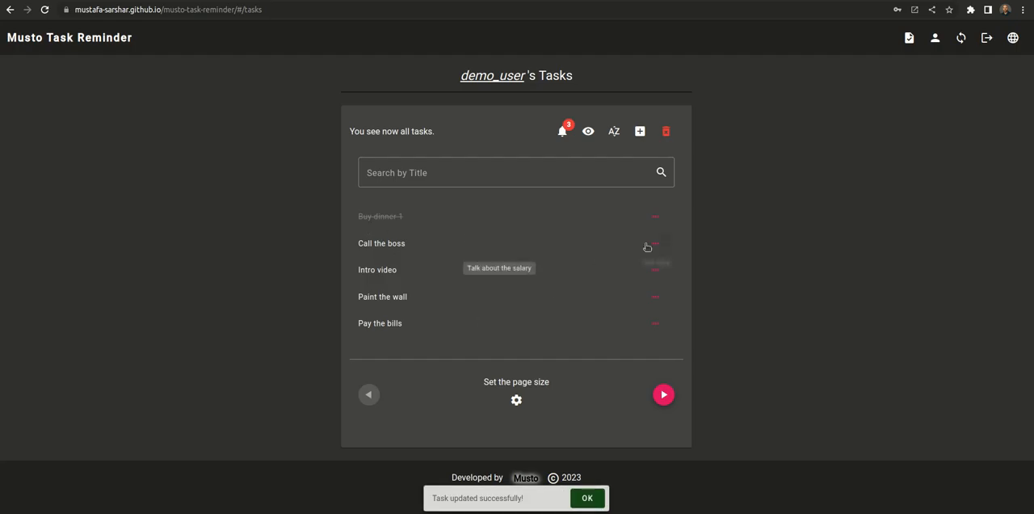
click(492, 216)
click(620, 296)
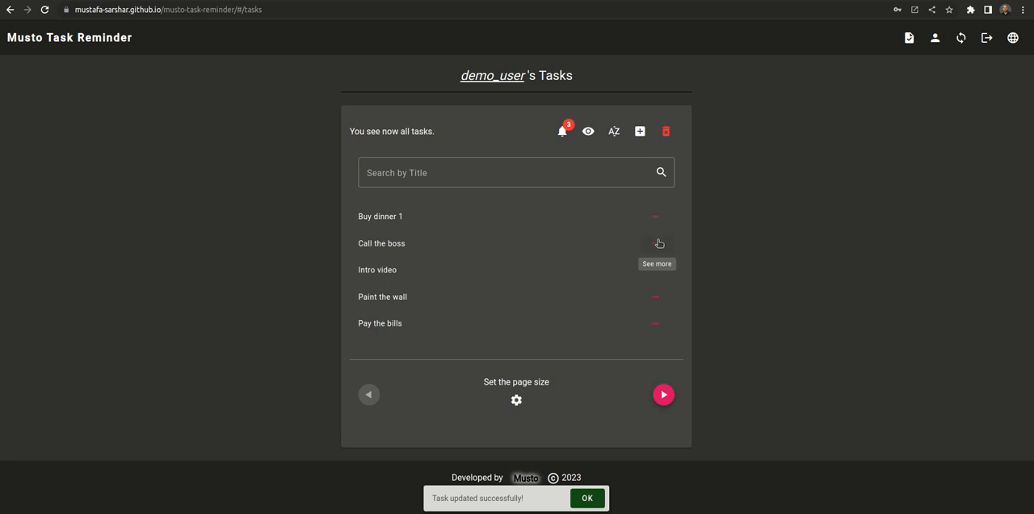
Step: Open the edit form of the Buy dinner 1 task to view its fields, and cancel without changes
click(664, 220)
click(543, 216)
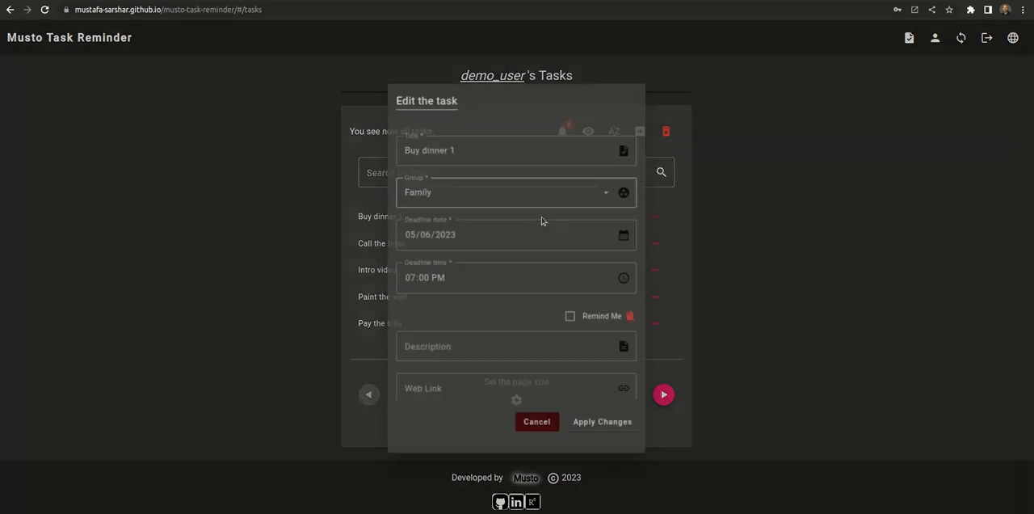
click(535, 425)
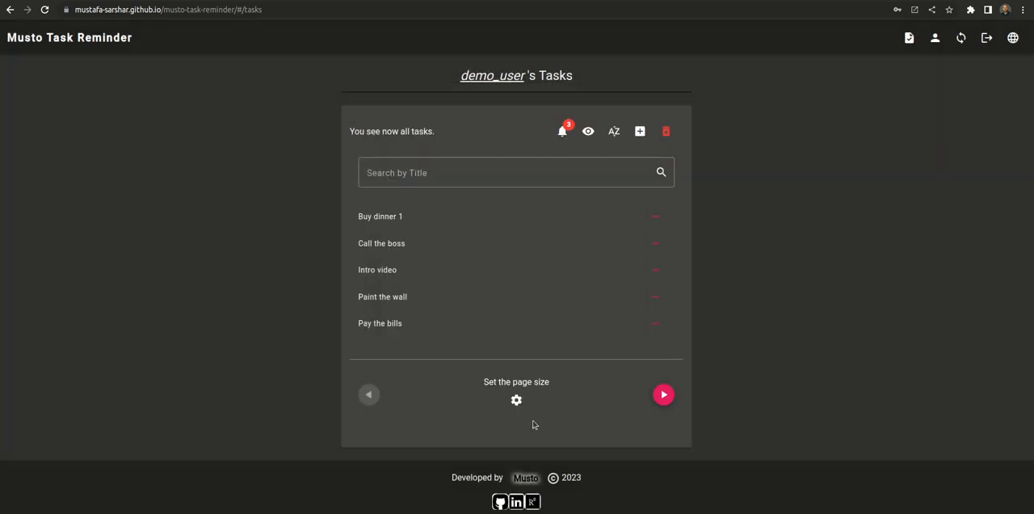
Step: View the details of the Call the boss task and close them
click(659, 242)
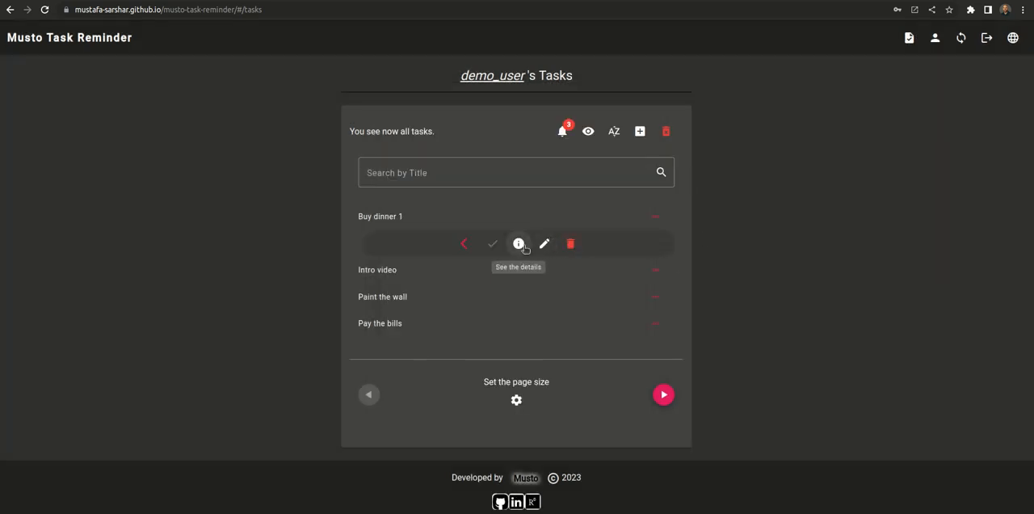
click(520, 246)
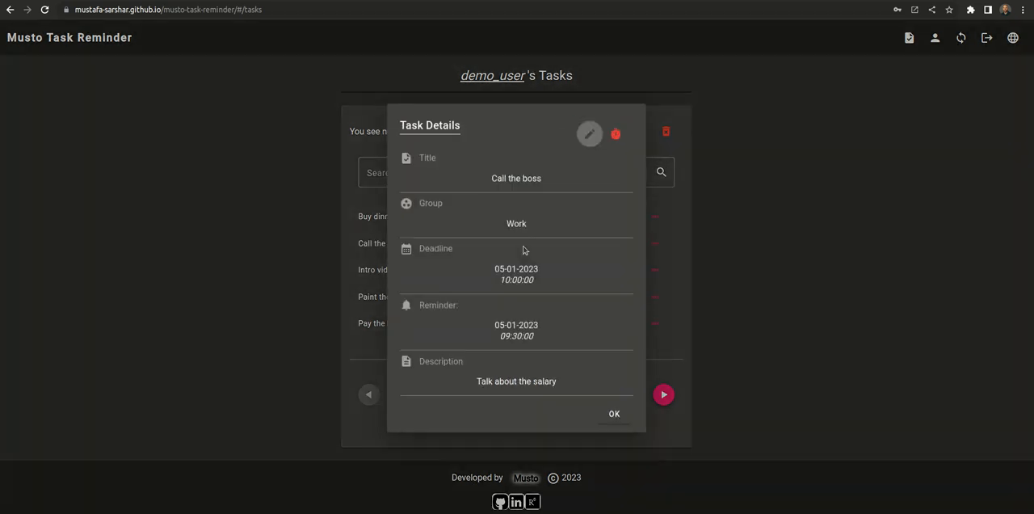
click(621, 412)
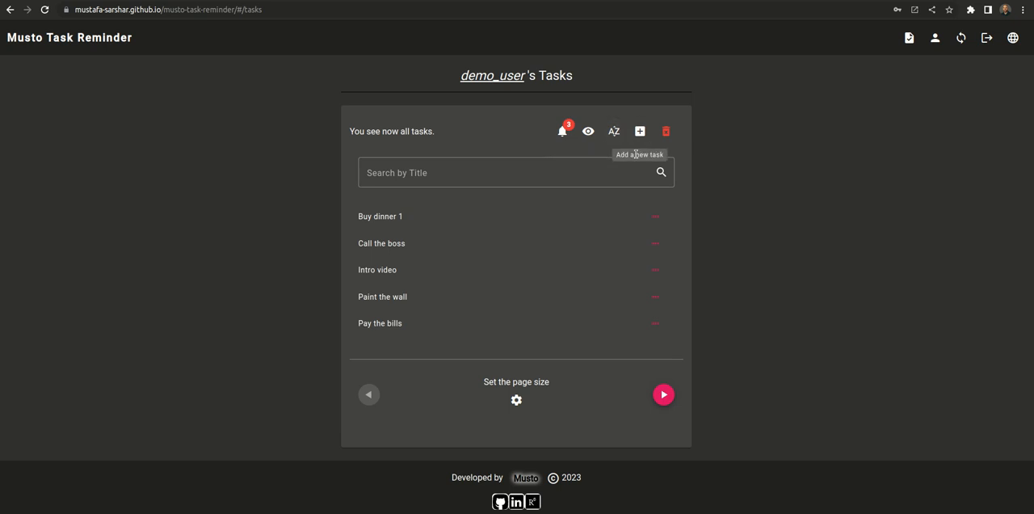
Step: Call up the deletion of all tasks and decline it, and view the form for adding a new task before cancelling it
click(665, 131)
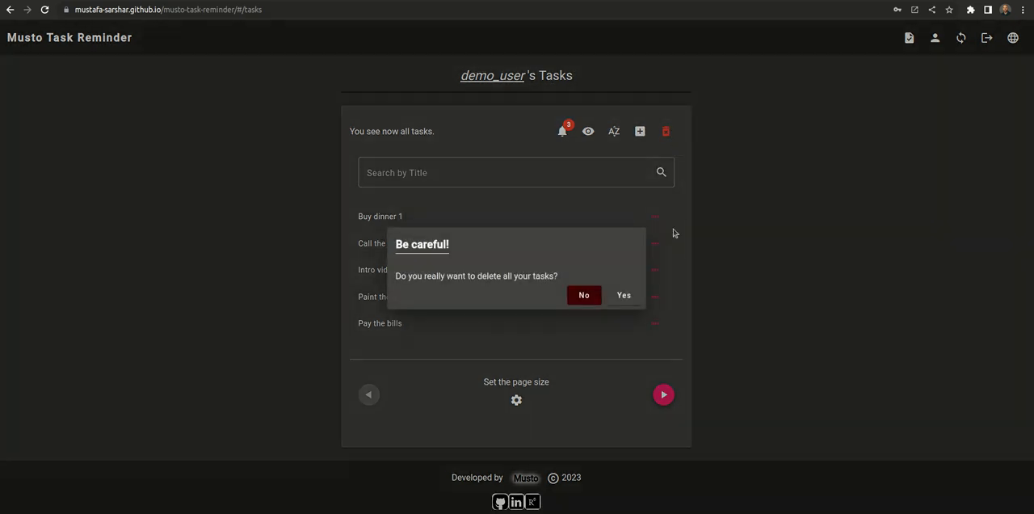
click(584, 297)
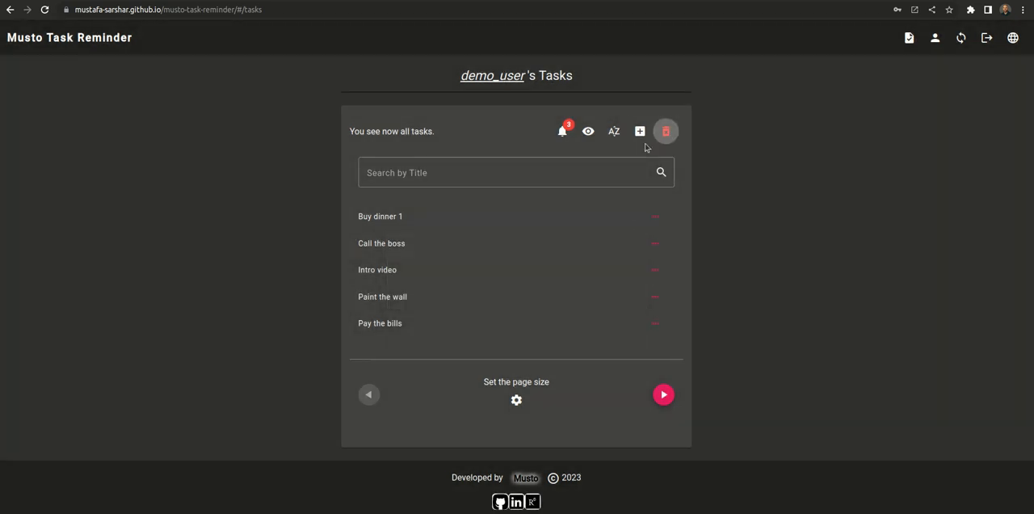
click(640, 131)
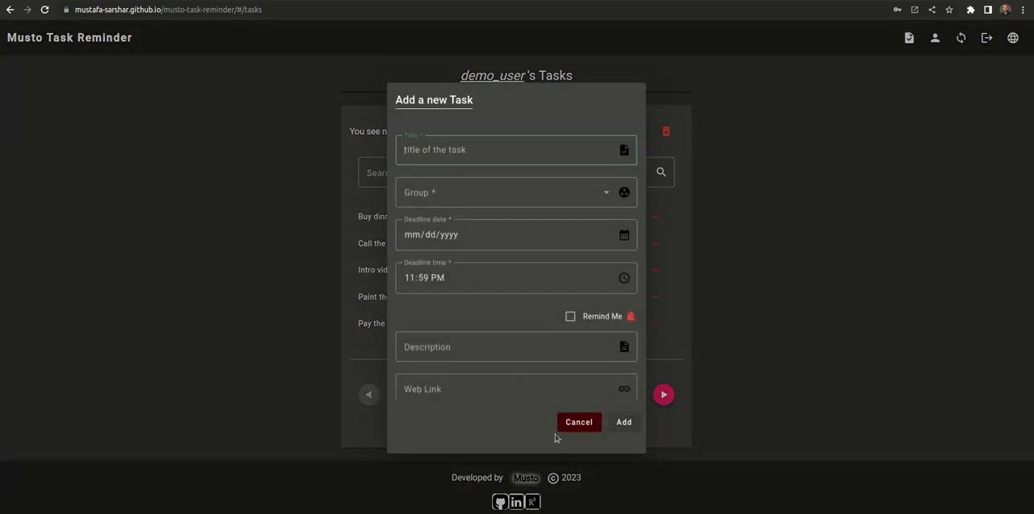
click(569, 425)
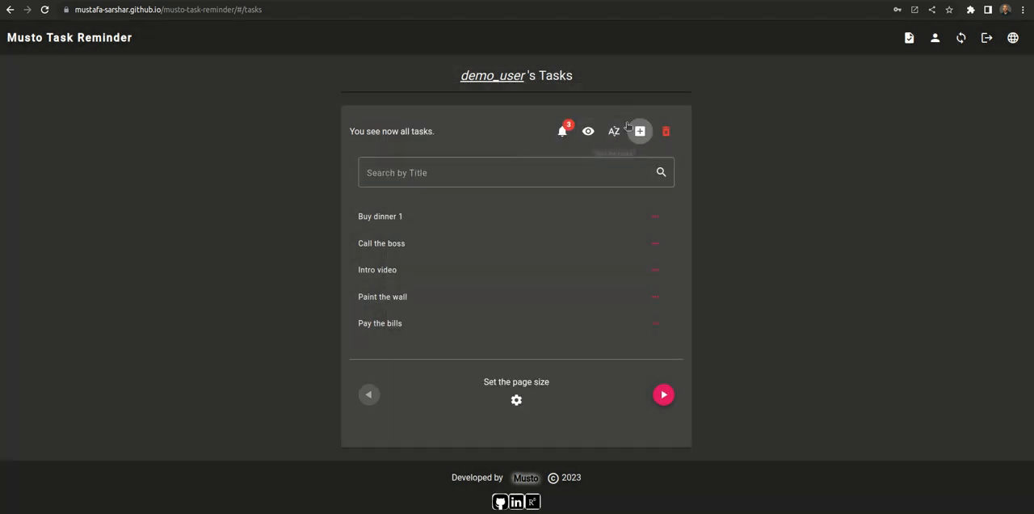
Step: Sort the task list by deadline
click(614, 130)
mouse_move(669, 168)
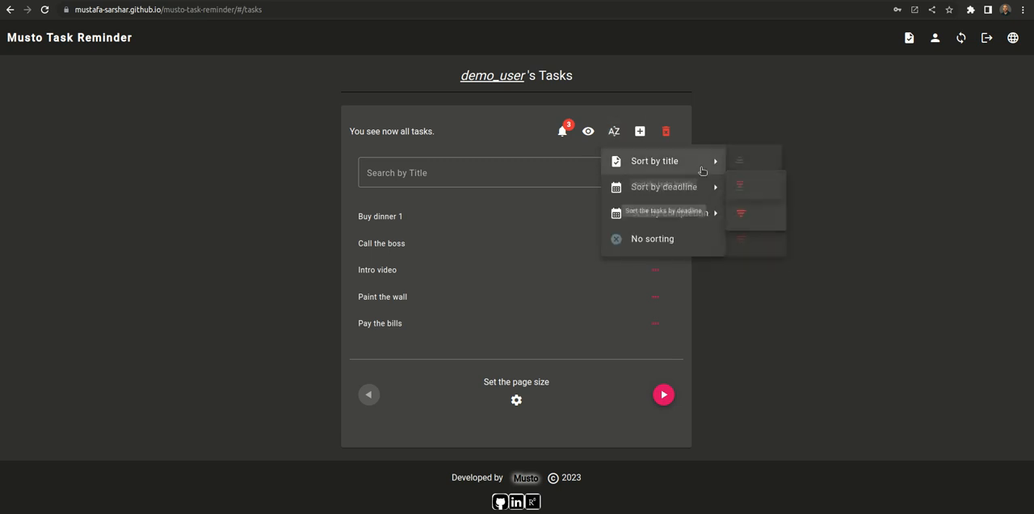
click(747, 198)
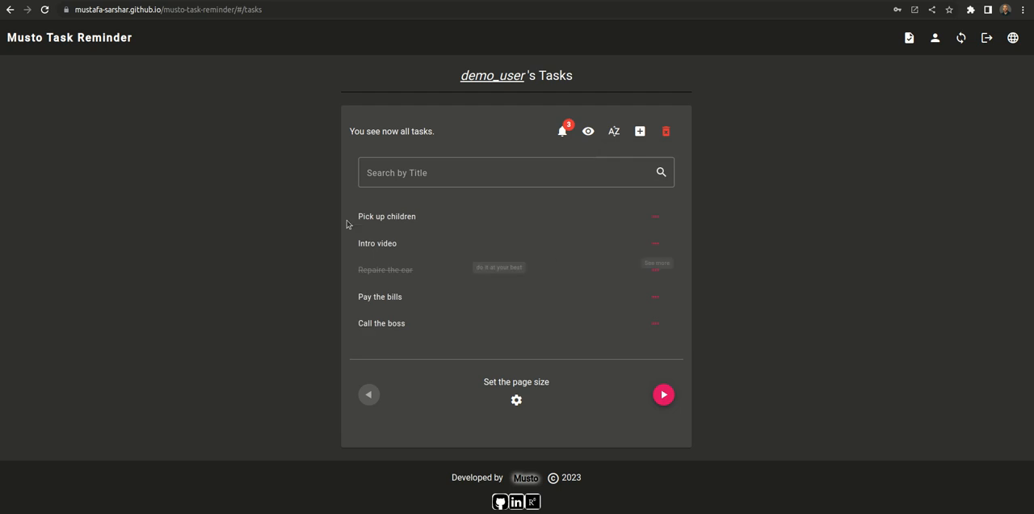
Step: Filter the task list to show only completed tasks
click(590, 135)
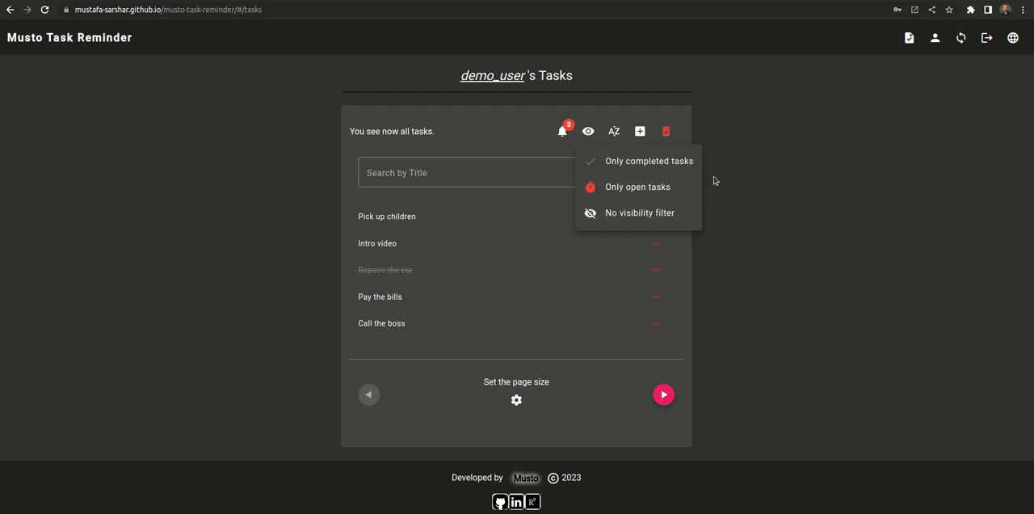
click(637, 163)
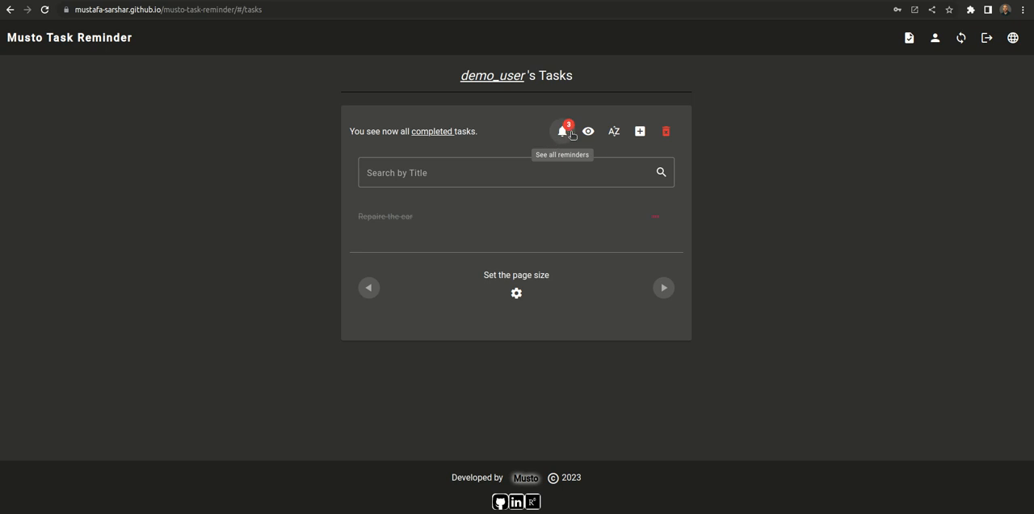
Step: Delete the reminder of the Call the boss task from the reminders list and confirm the deletion
click(563, 132)
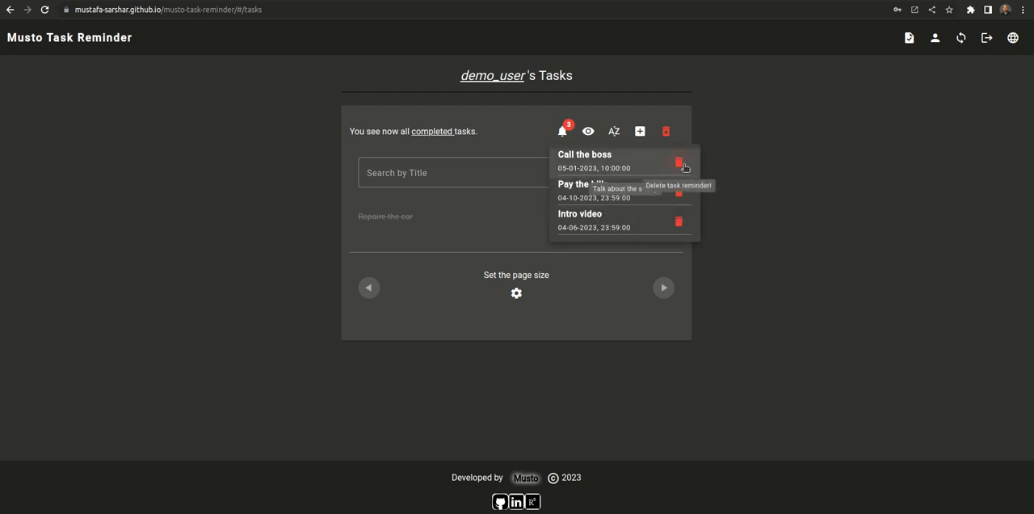
click(681, 163)
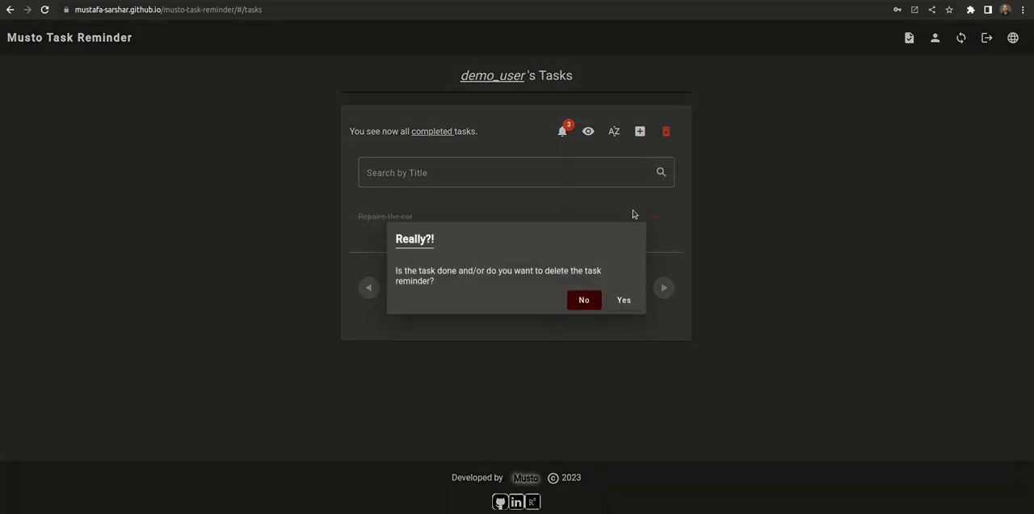
click(626, 301)
click(584, 131)
Step: View the details of the Pay the bills task from the reminders list and close them
click(563, 130)
click(563, 130)
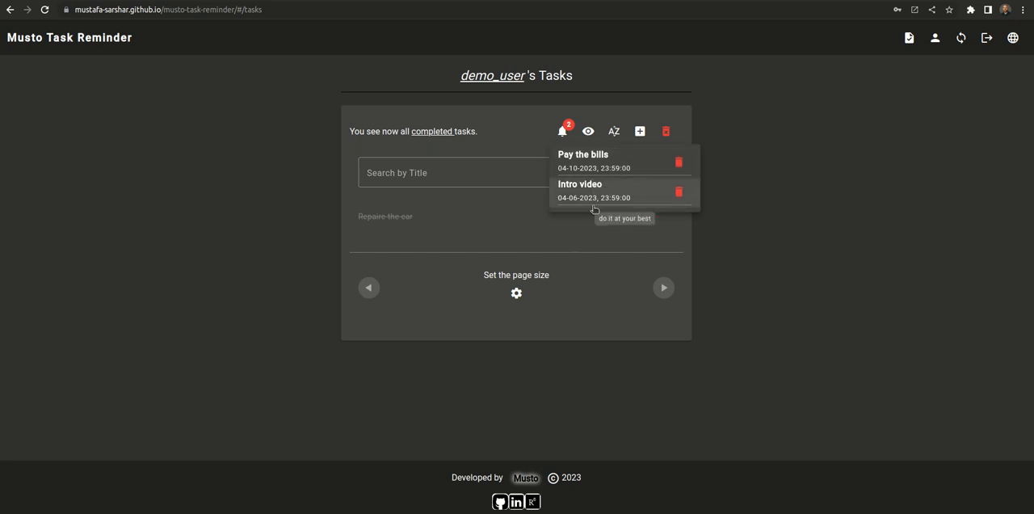
click(598, 167)
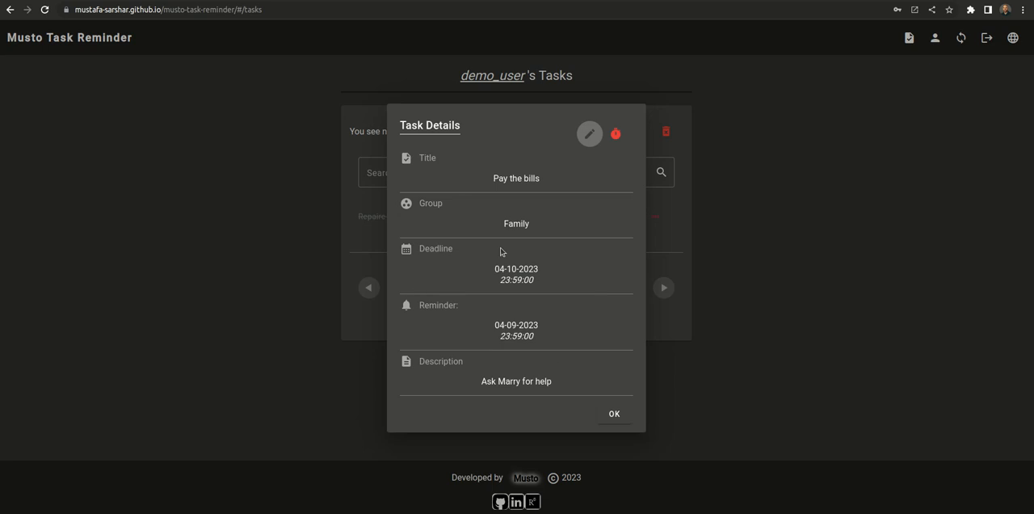
click(612, 413)
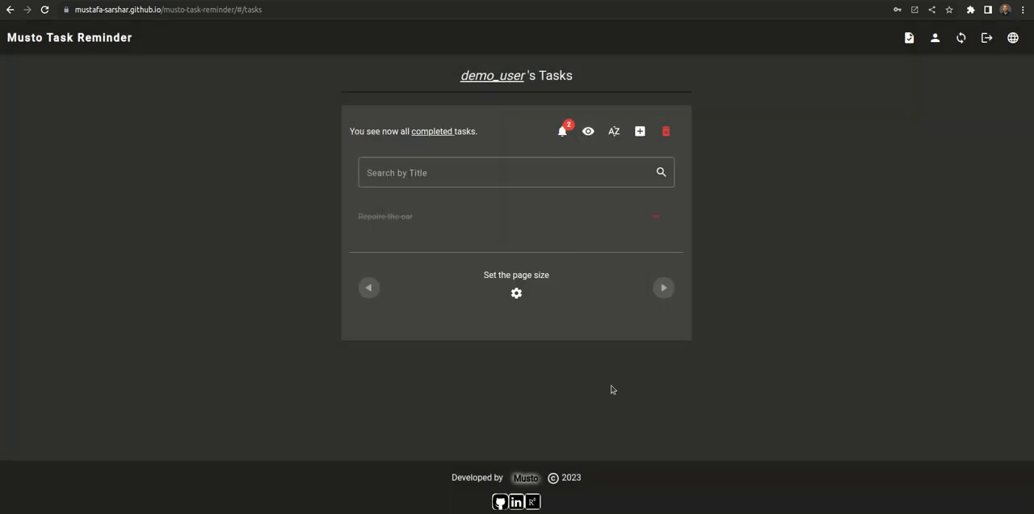
Step: Remove the visibility filter from the task list
click(588, 132)
click(644, 214)
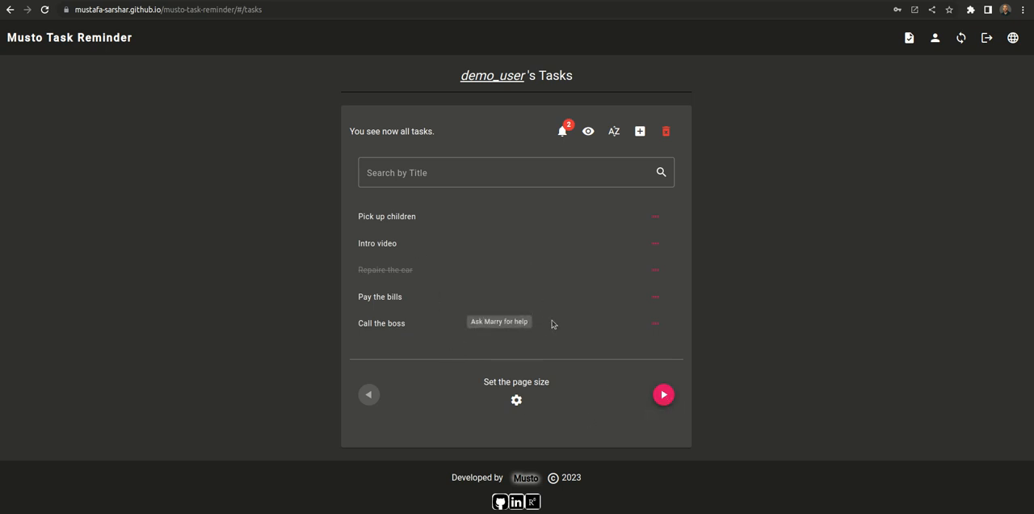
Step: Go to the next page of the task list and set the page size to 10
click(516, 400)
click(663, 394)
click(663, 394)
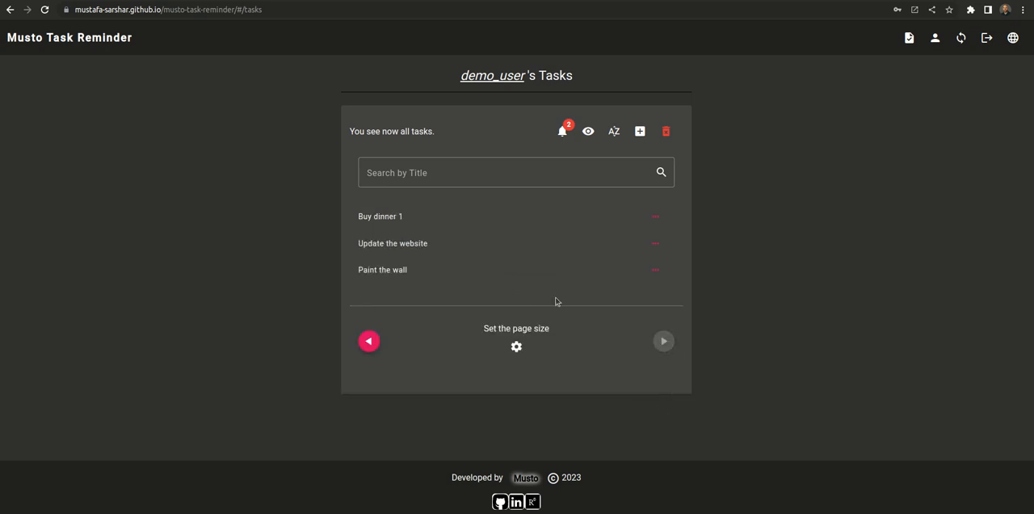
click(518, 348)
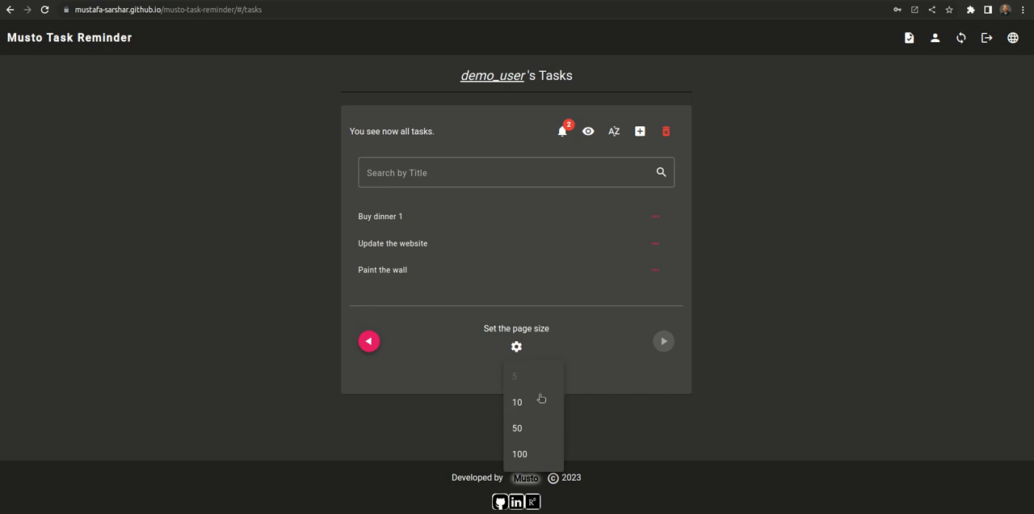
click(537, 402)
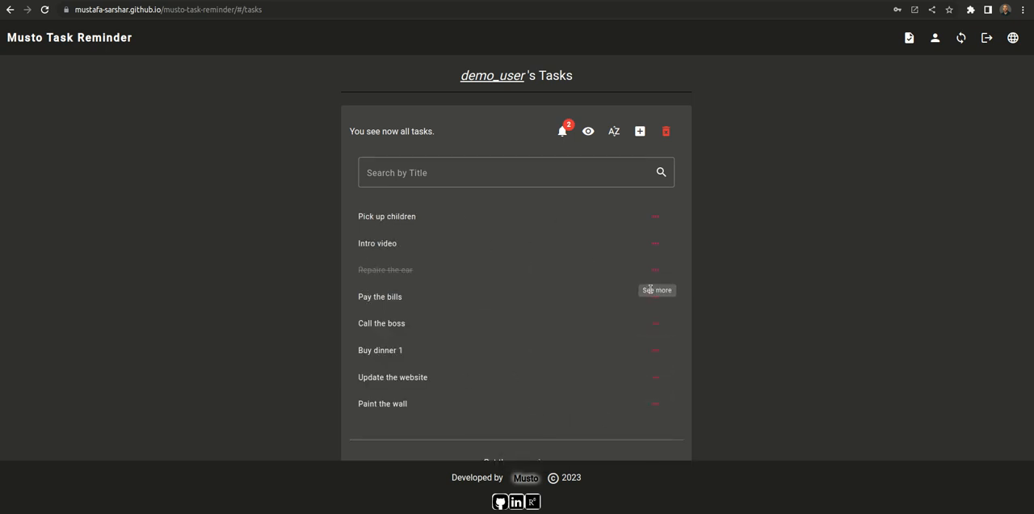
scroll(493, 362, down, 1)
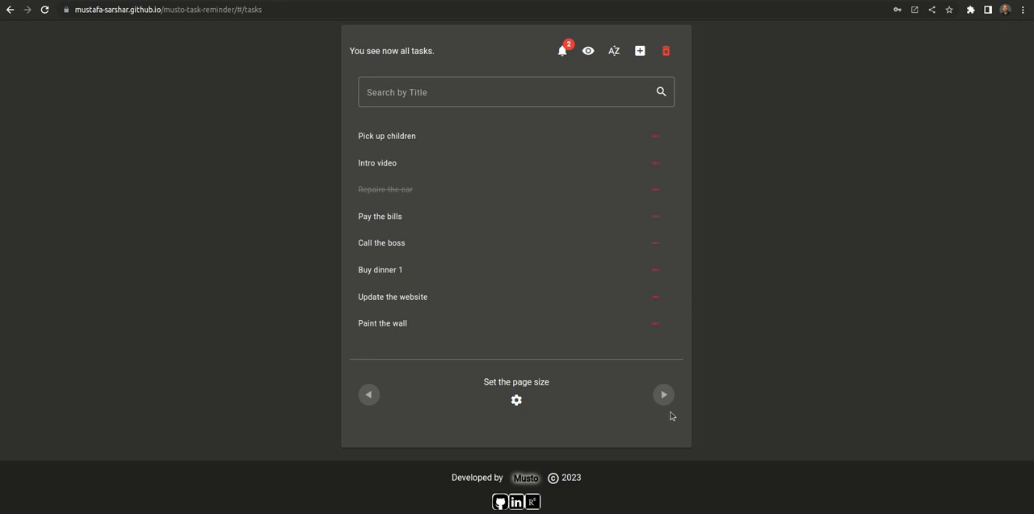
Step: Set the page size of the task list back to 5
click(516, 399)
click(526, 297)
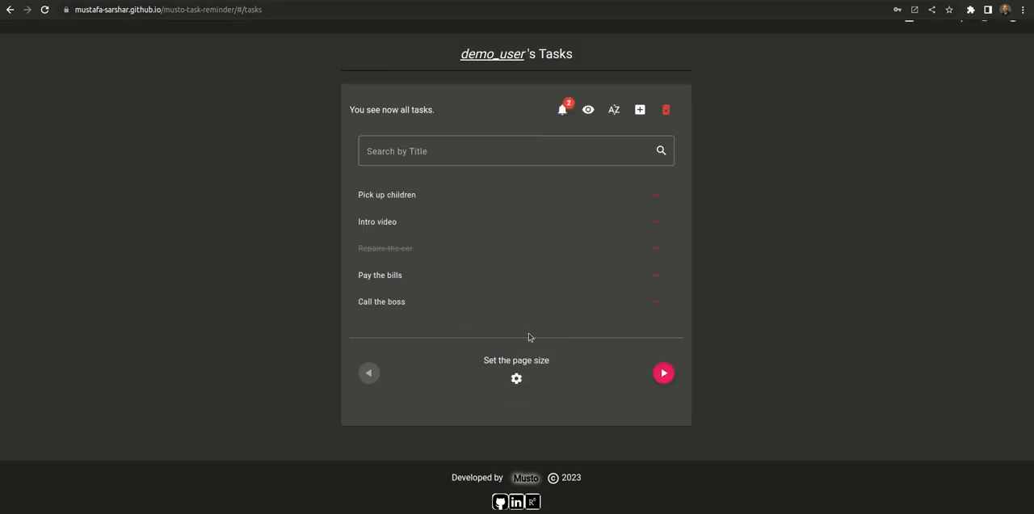
scroll(726, 282, up, 1)
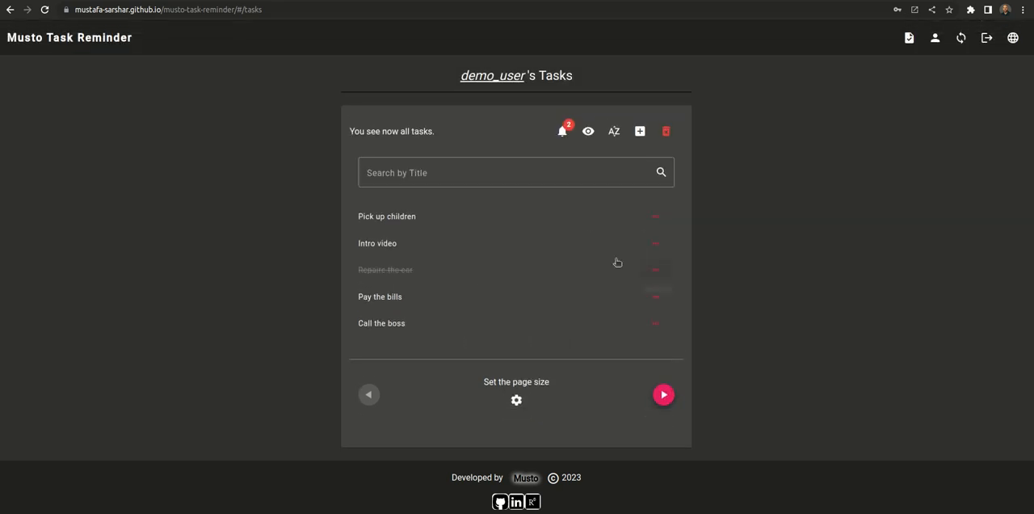
Step: Start a new task titled "Task new 1" in the Family group with the deadline date 01/01/2024
click(640, 131)
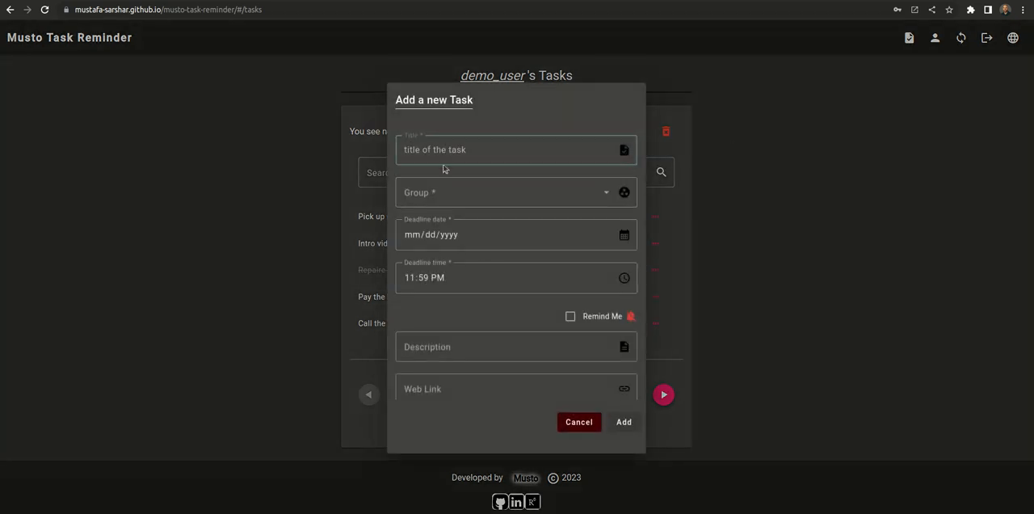
text(Task new 1)
click(484, 192)
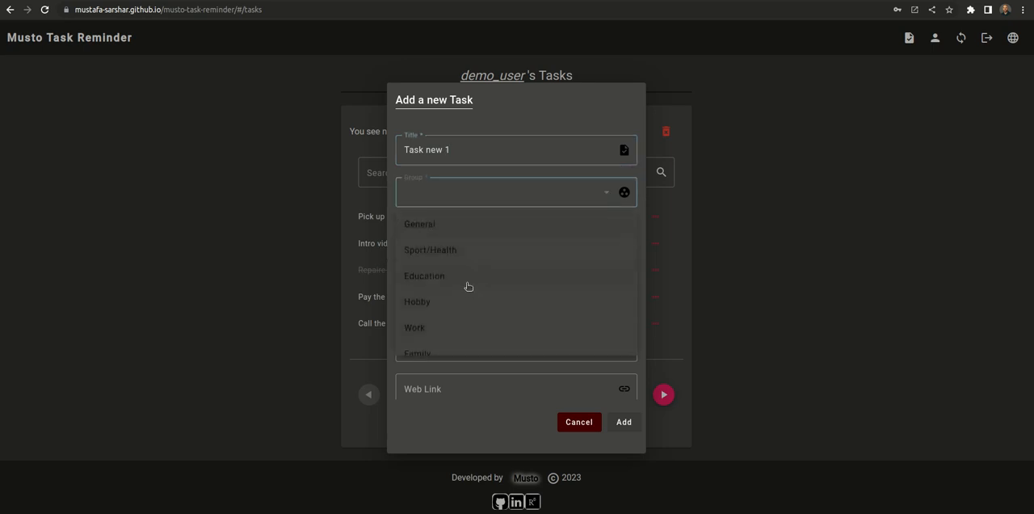
scroll(438, 327, down, 2)
click(428, 260)
click(429, 238)
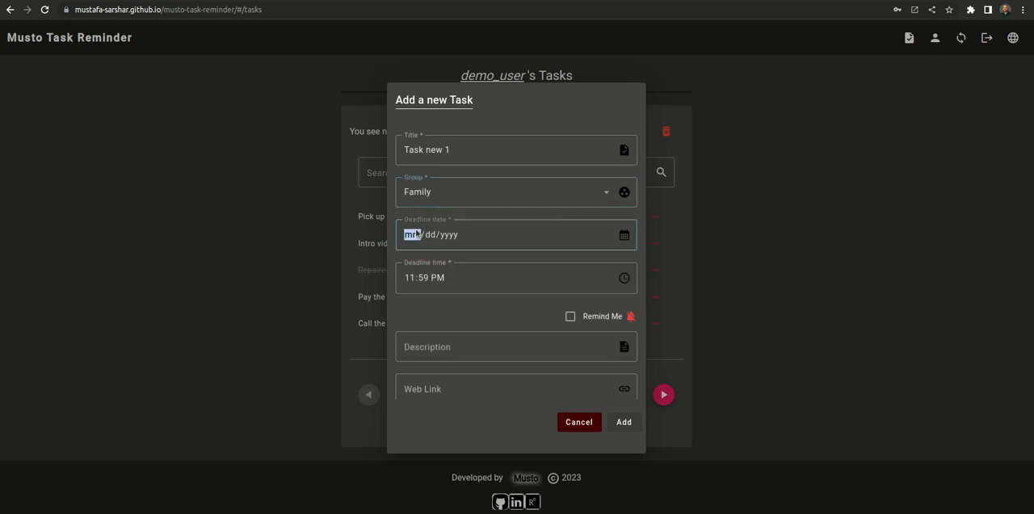
text(01/01/02024)
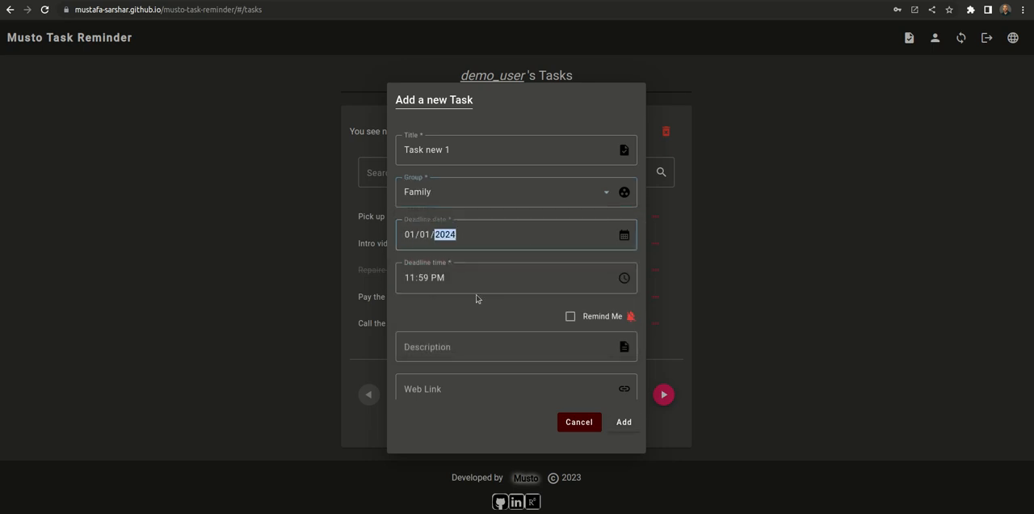
Step: Enable the reminder option for the new task
click(546, 318)
scroll(548, 319, down, 3)
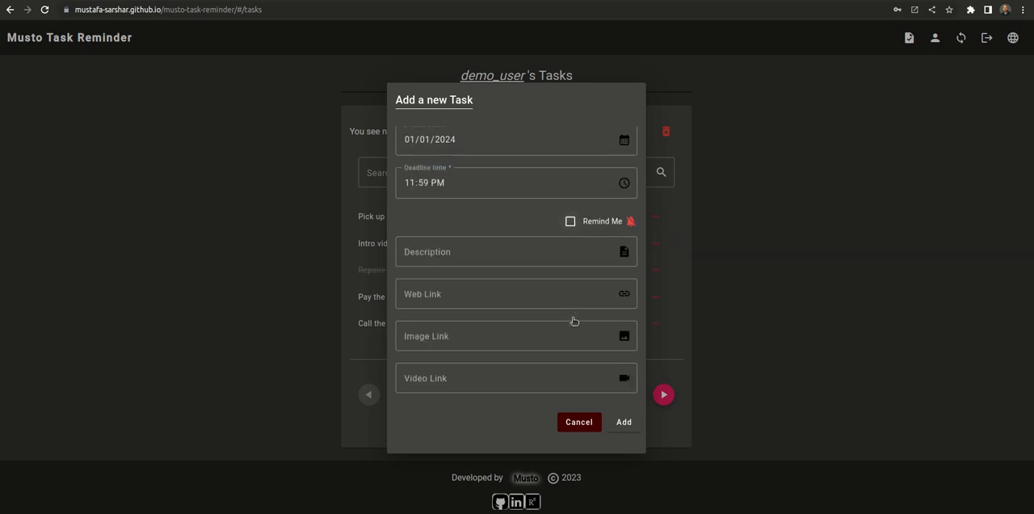
click(570, 186)
scroll(509, 260, up, 3)
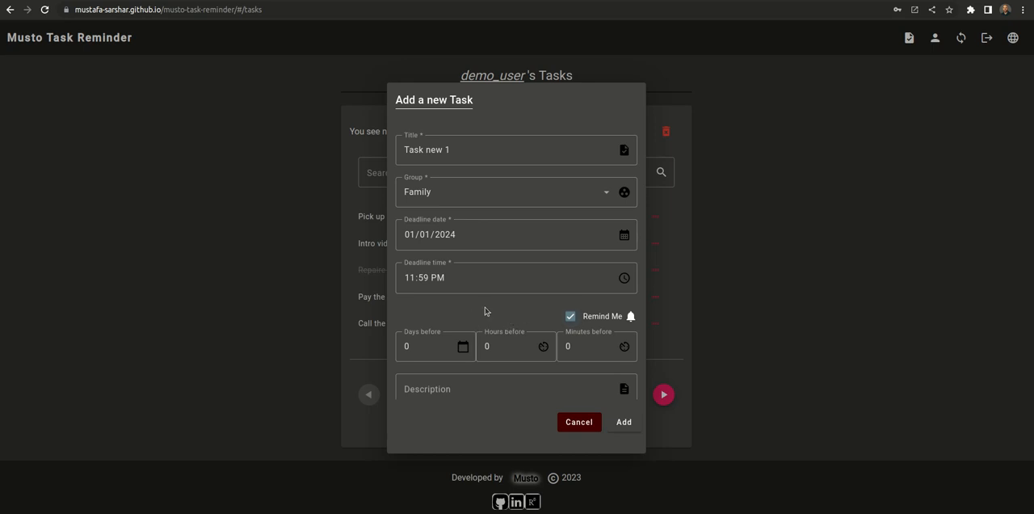
scroll(484, 311, down, 1)
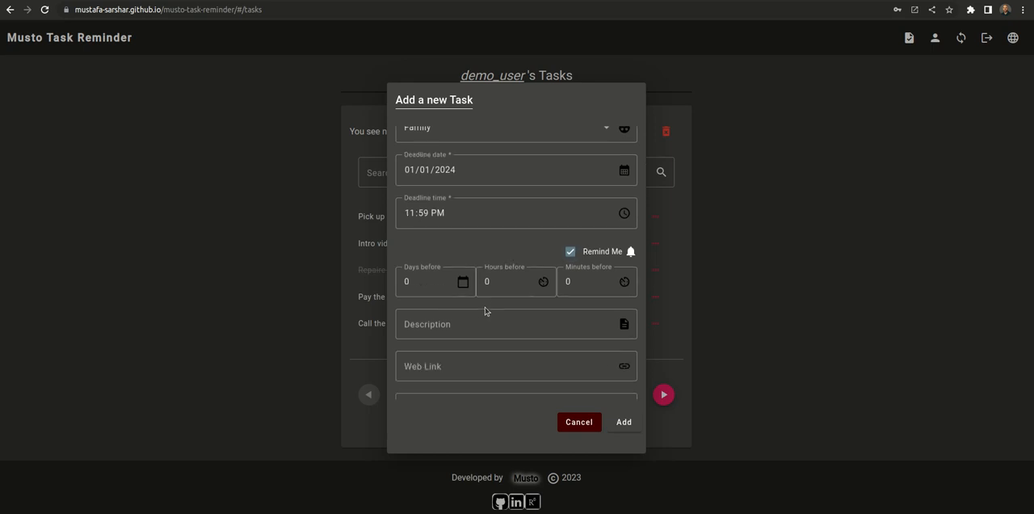
Step: Enter the description "do it at your best", set the reminder to 1 day before the deadline, and add the task
click(443, 323)
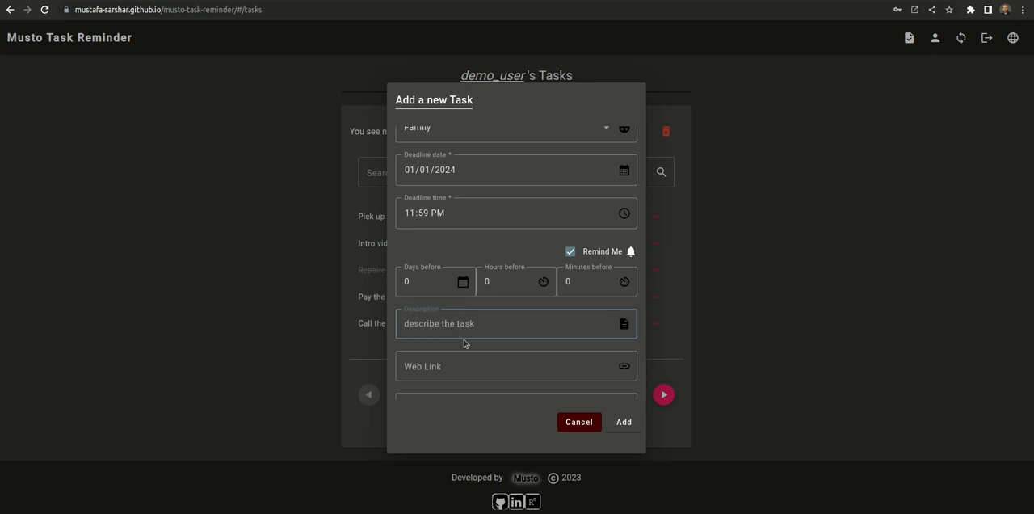
text(do it at your best)
scroll(464, 345, down, 3)
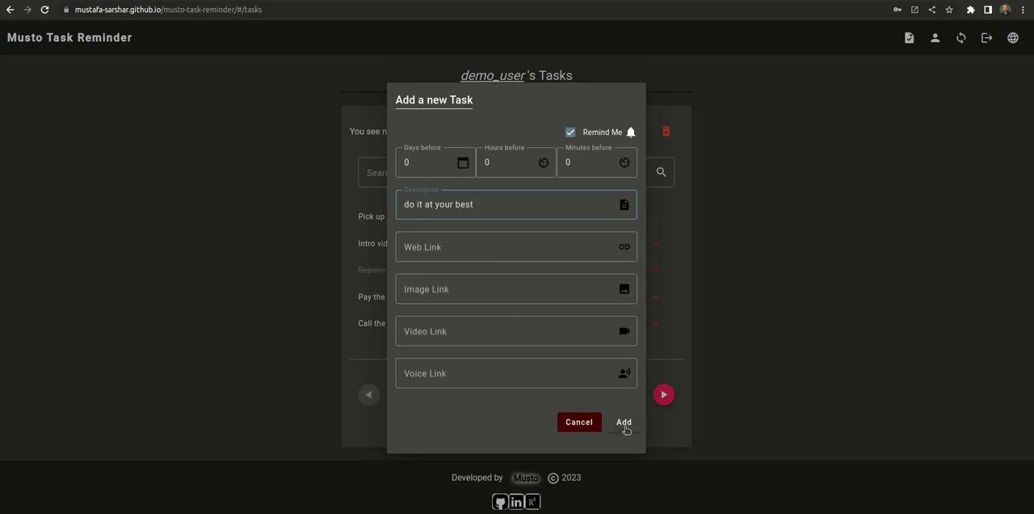
scroll(526, 202, up, 3)
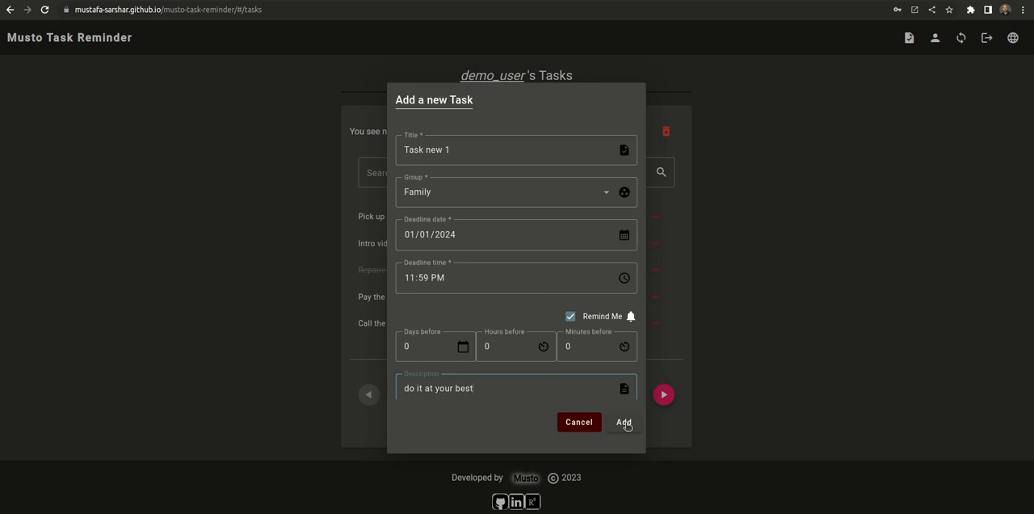
click(444, 344)
click(623, 420)
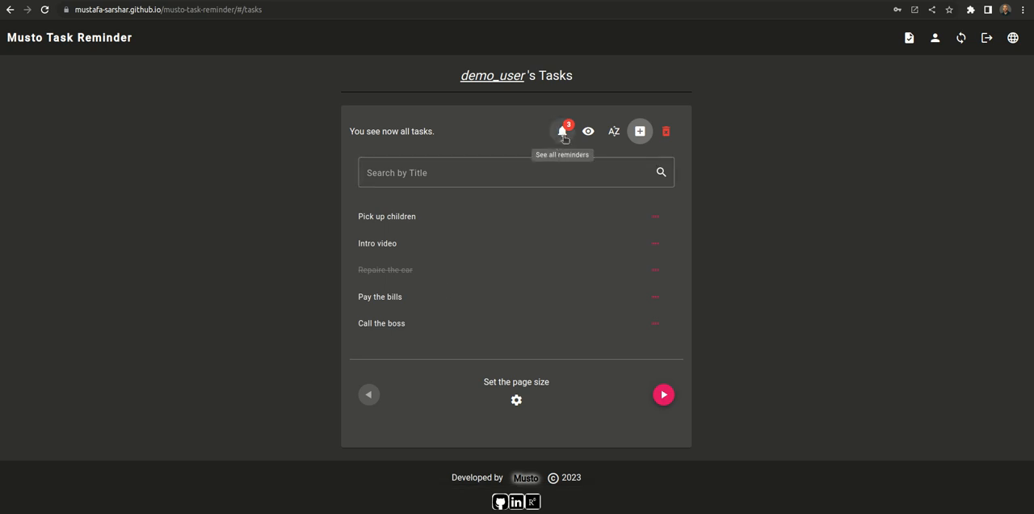
Step: Check the deadline and reminder of Task new 1 in its details from the reminders list, and close them
click(562, 138)
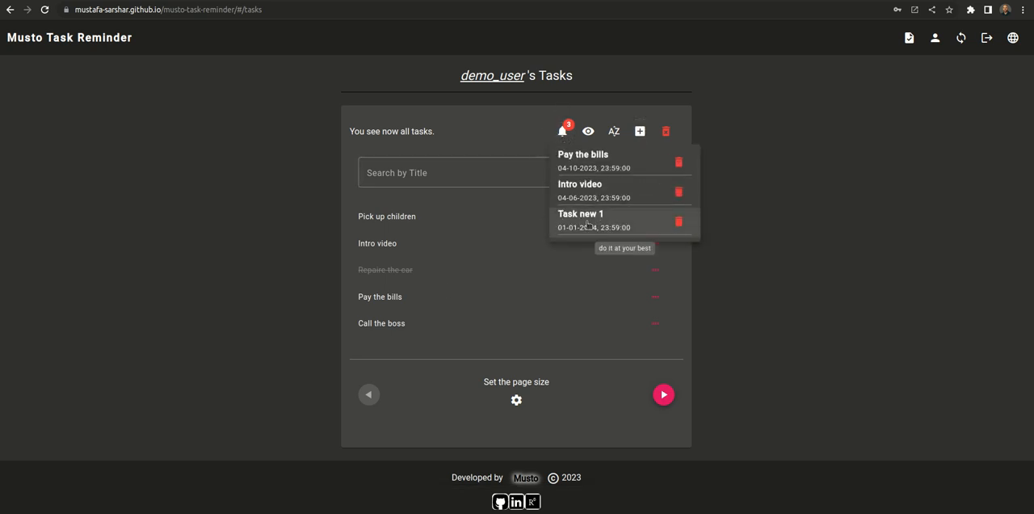
click(606, 226)
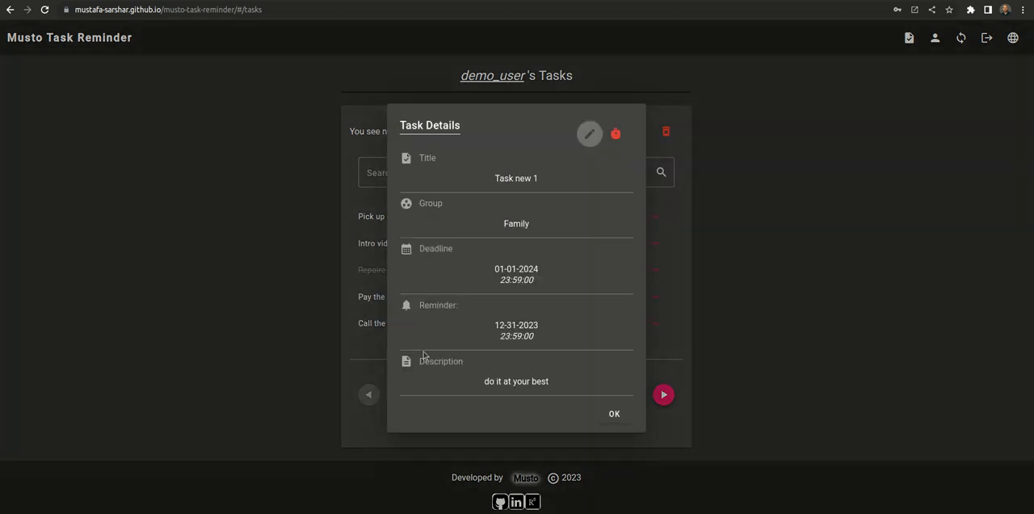
drag(494, 327, 521, 323)
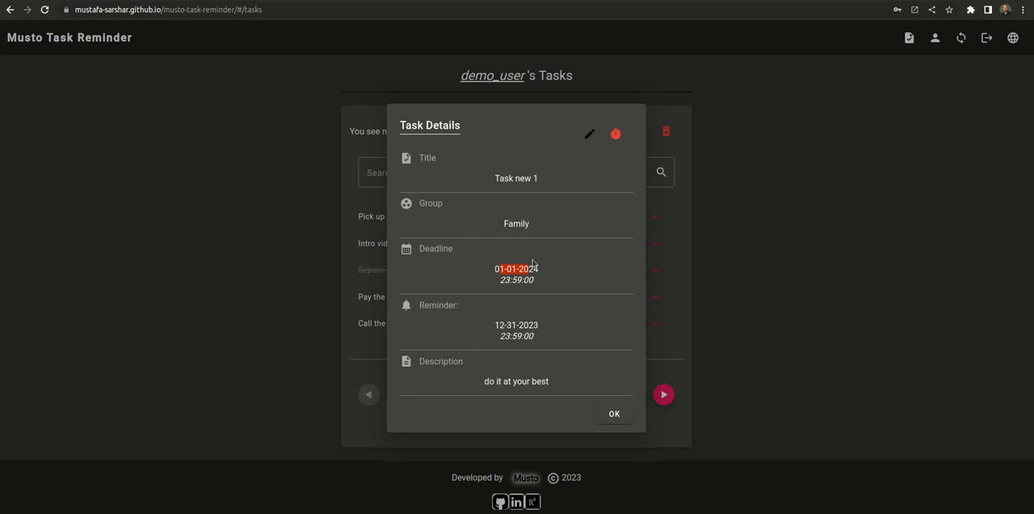
click(623, 421)
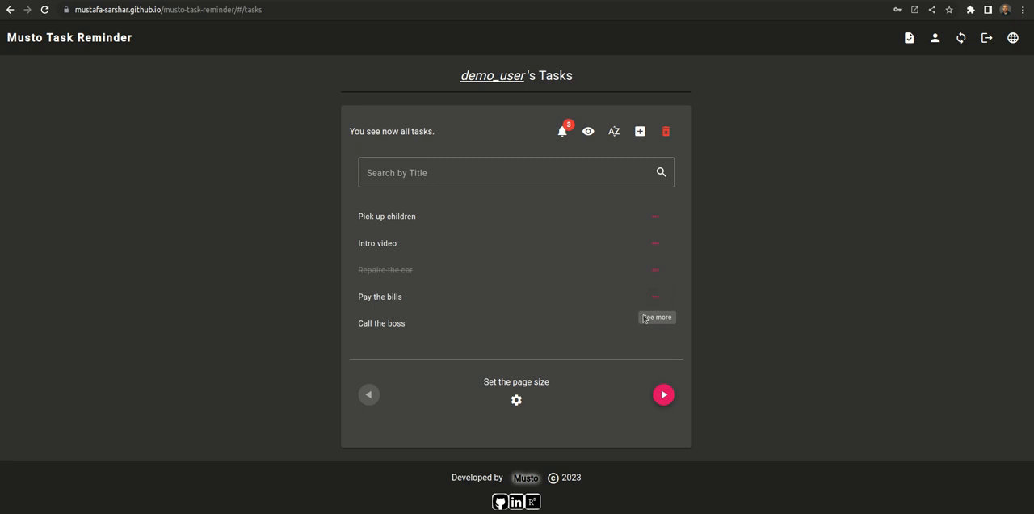
Step: View the details of the Pay the bills task from the task list and close them
mouse_move(409, 319)
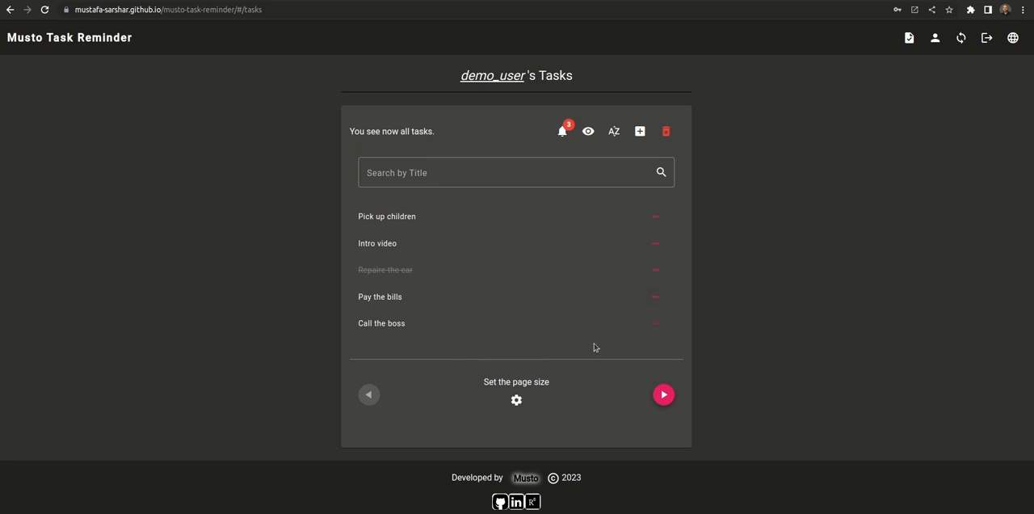
click(654, 297)
click(523, 298)
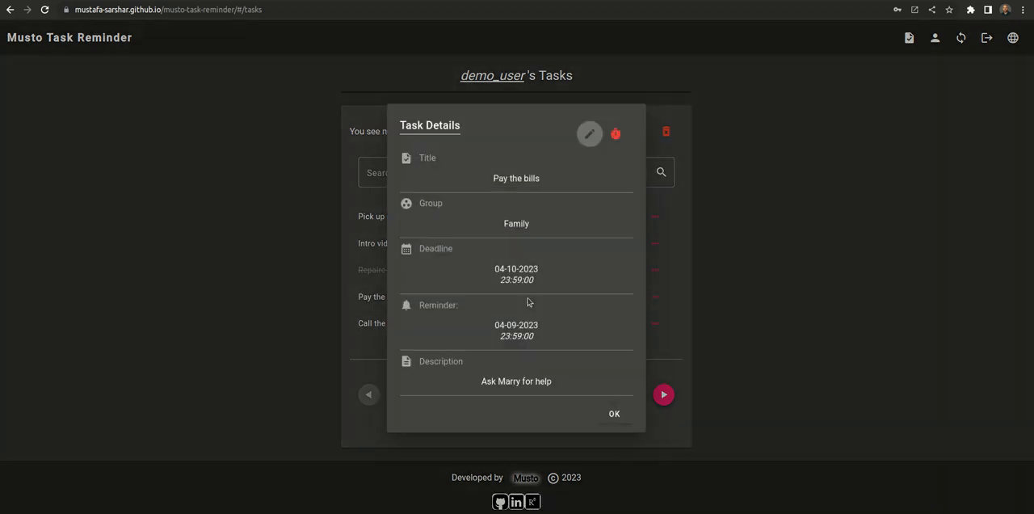
click(613, 415)
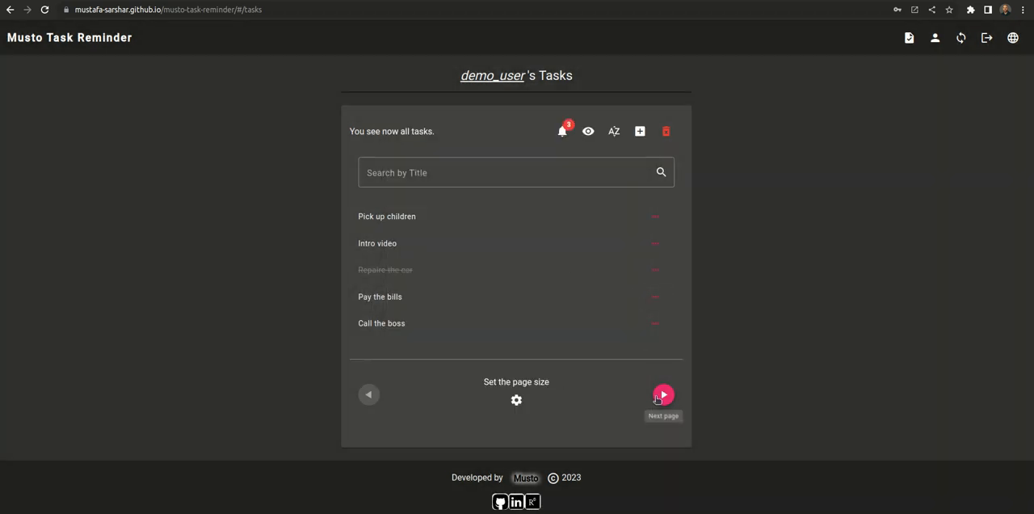
Step: View the details of the Paint the wall task on the next page and open its web link
click(662, 395)
click(654, 270)
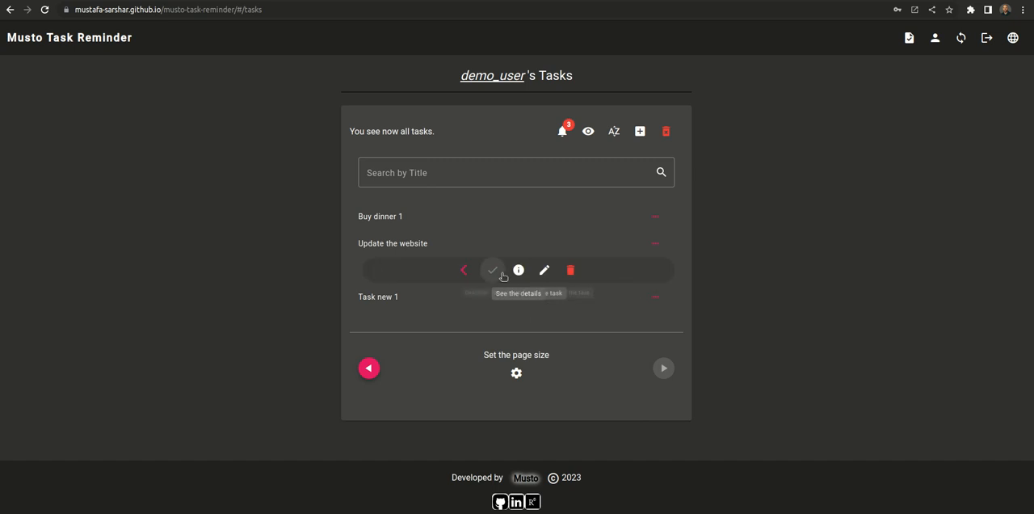
click(517, 272)
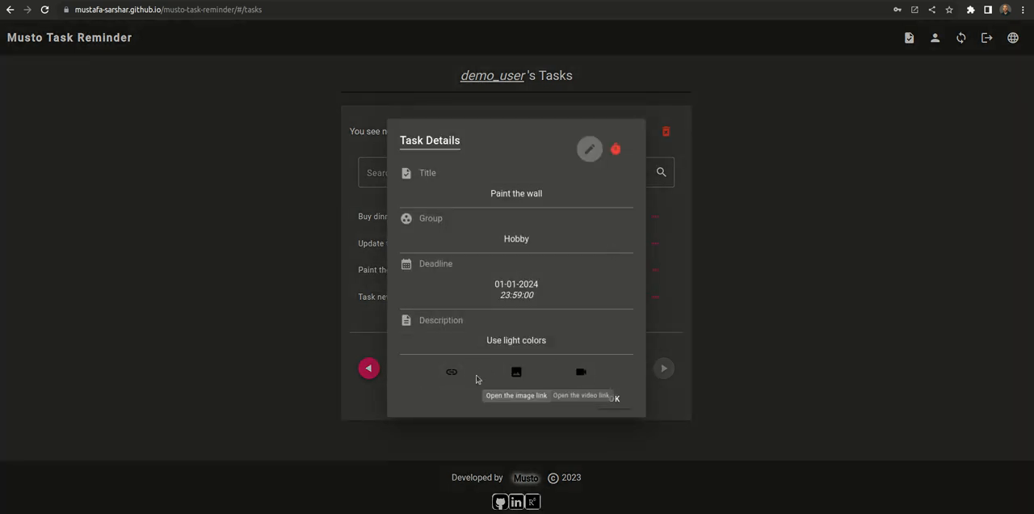
click(450, 372)
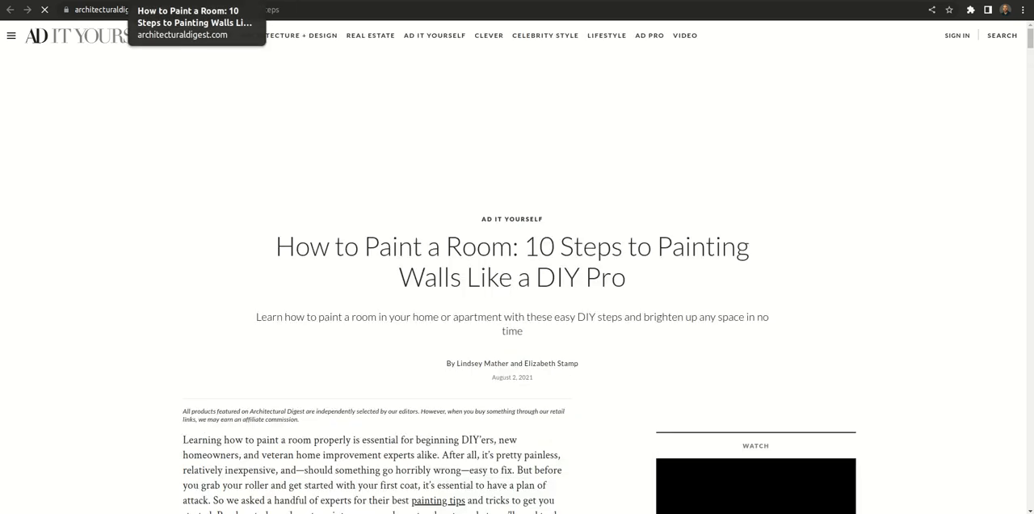
Step: Open the image and video links of the Paint the wall task, closing each opened page, and close the task details
click(249, 0)
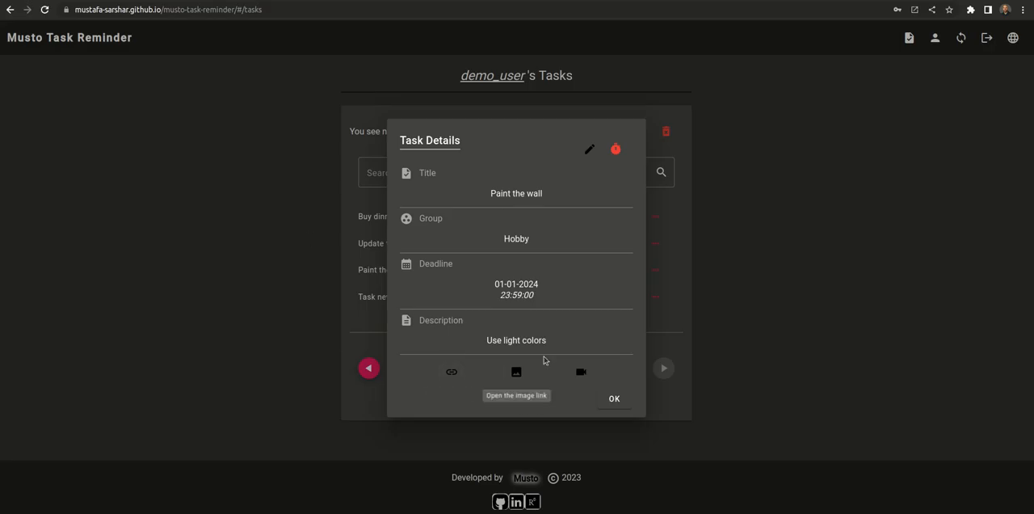
click(516, 371)
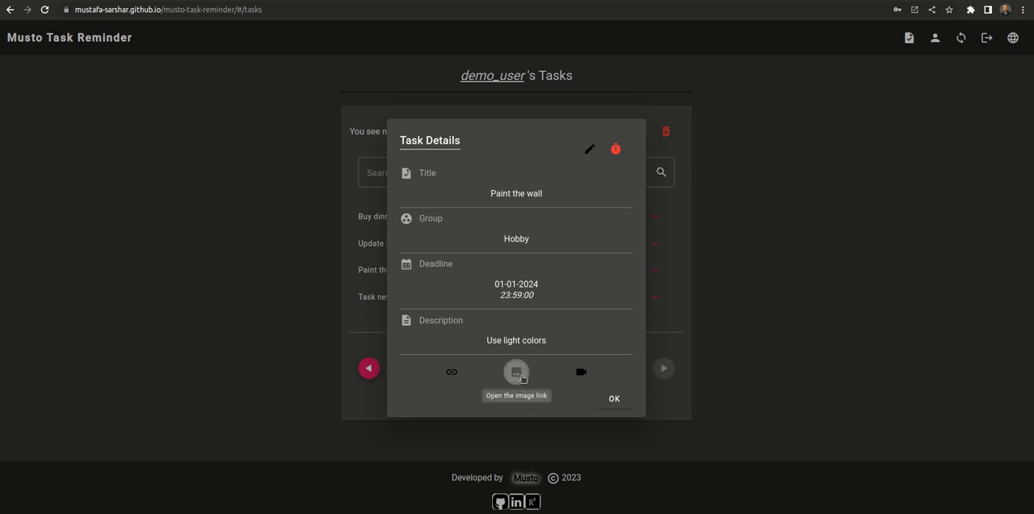
click(250, 0)
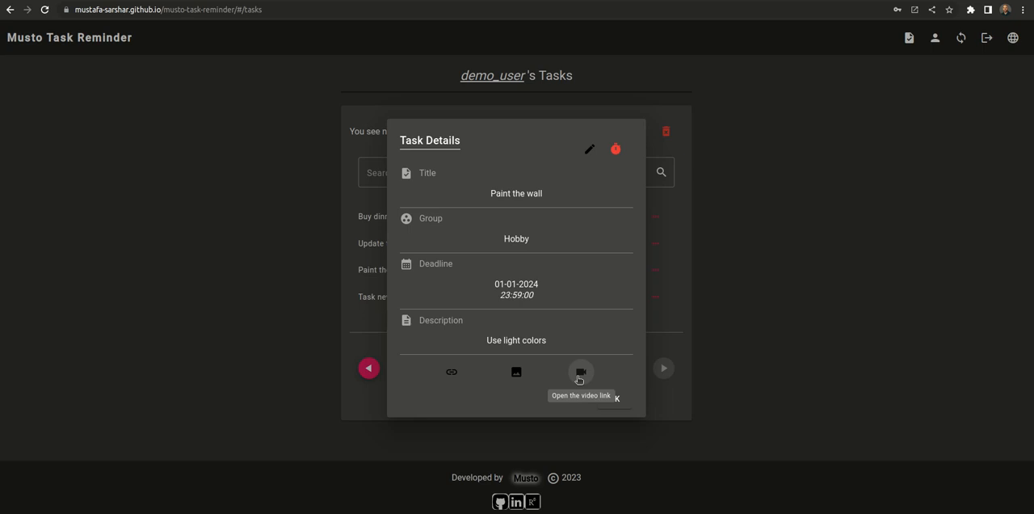
click(578, 375)
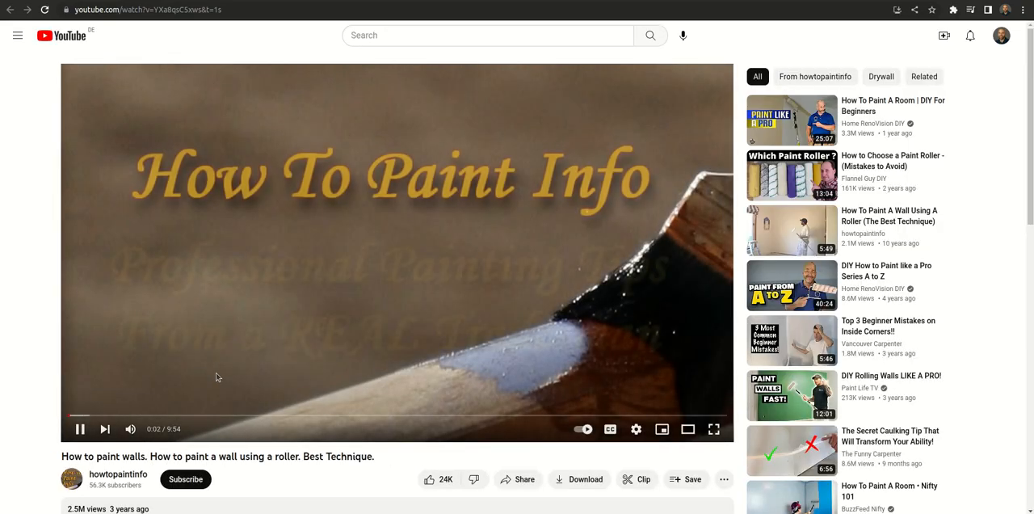
click(246, 0)
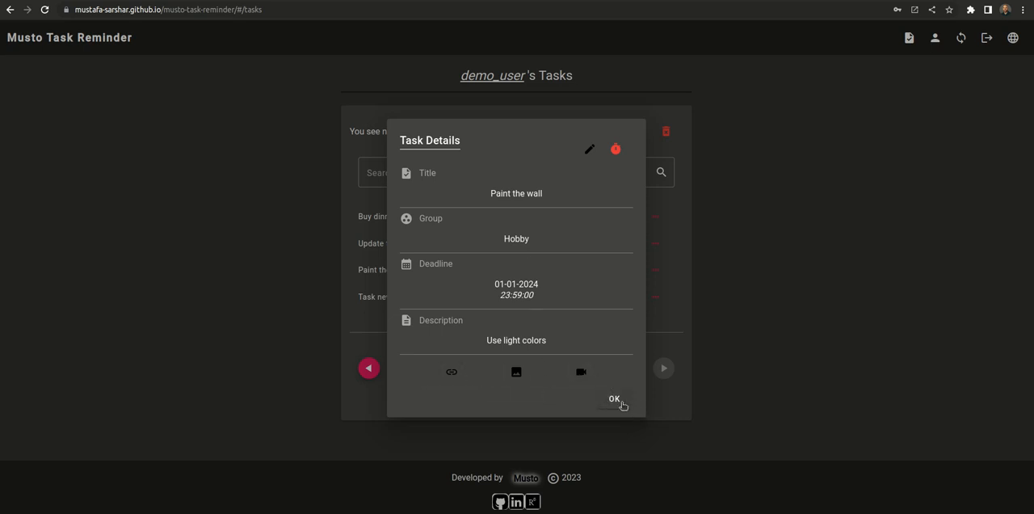
click(619, 402)
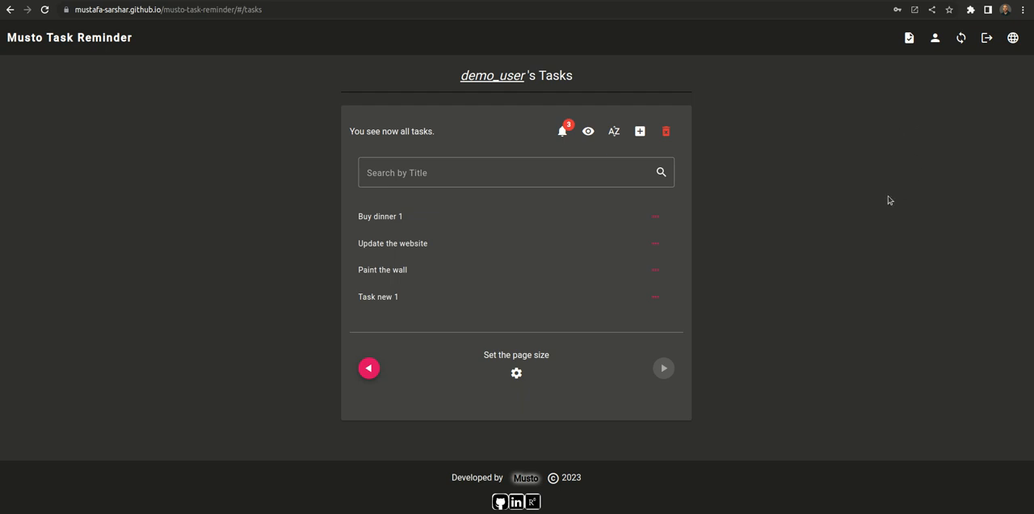
Step: Change the username to "demo user" in the profile's update form and apply the change
click(934, 38)
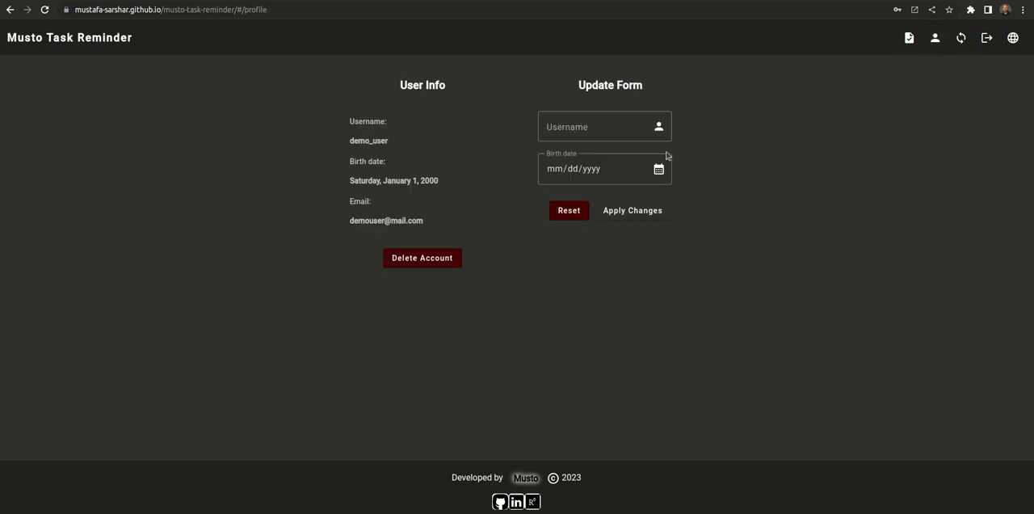
click(547, 113)
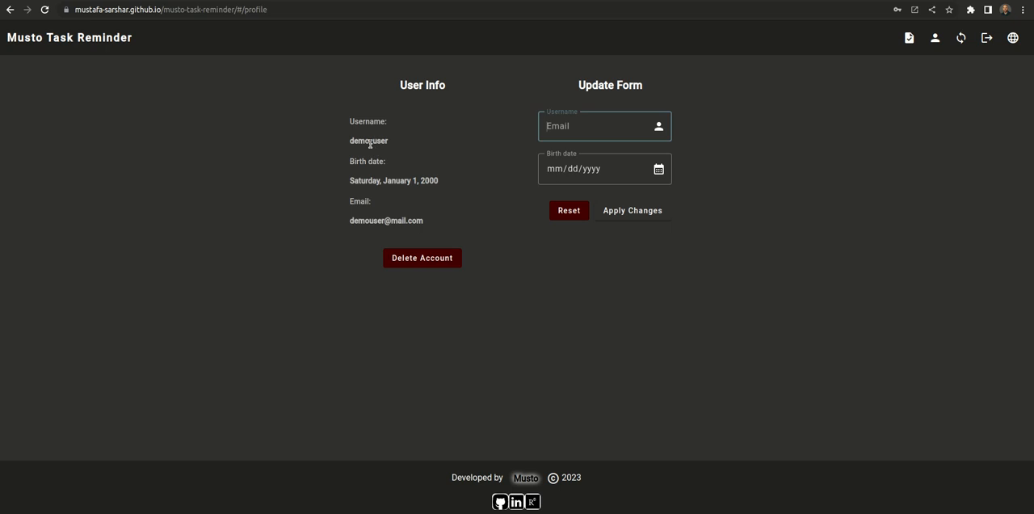
text(demo user)
click(632, 214)
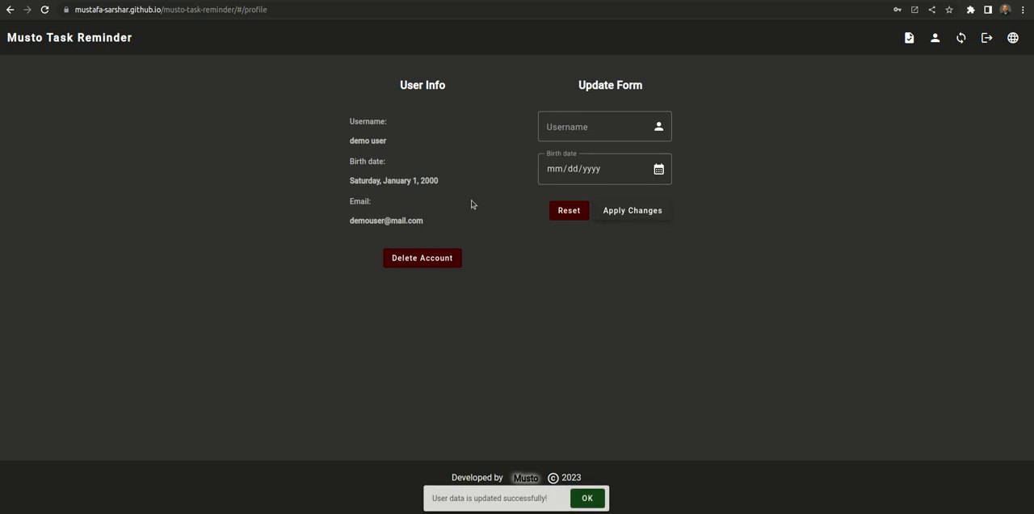
drag(352, 147, 382, 152)
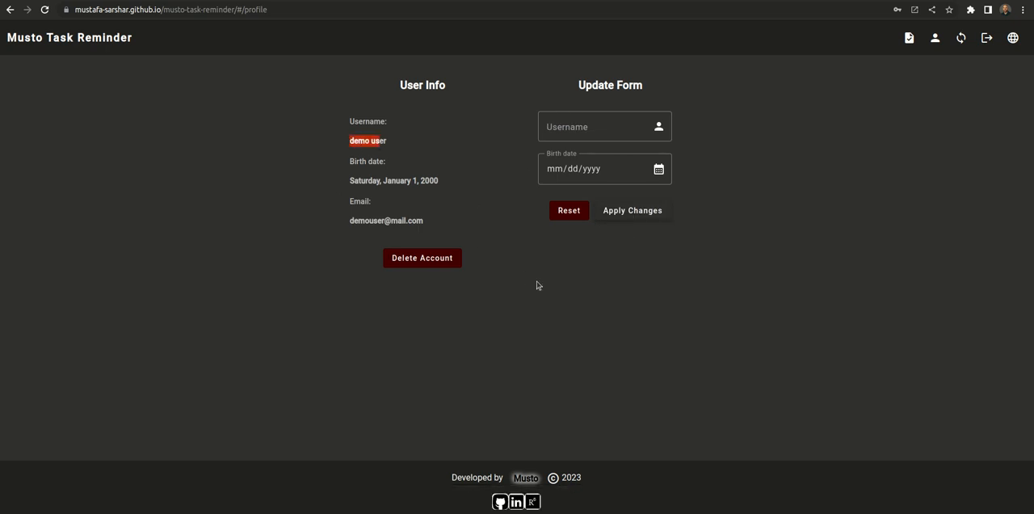
click(559, 295)
Step: Edit the Intro video task from the task list and set its deadline time to 08:32 PM
click(909, 38)
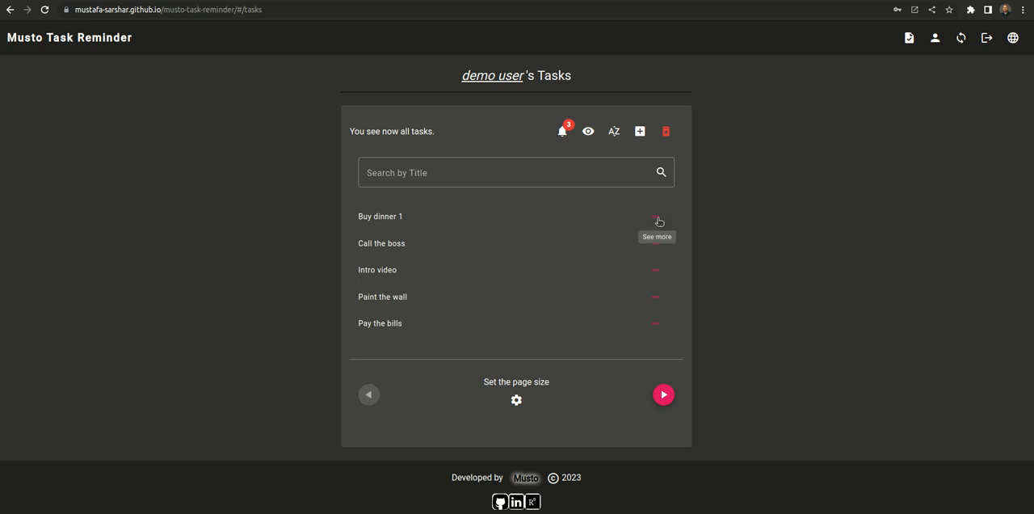
click(656, 269)
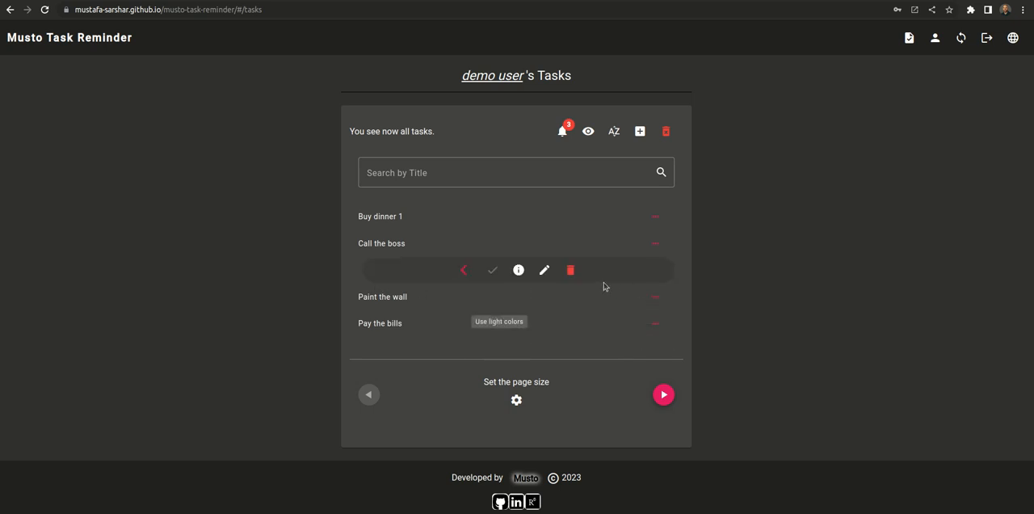
click(543, 270)
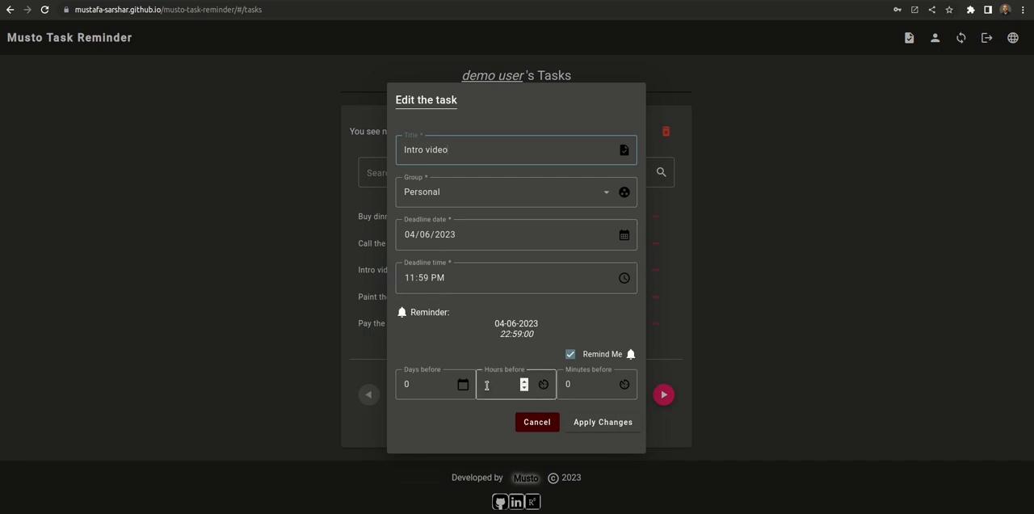
drag(498, 334, 529, 344)
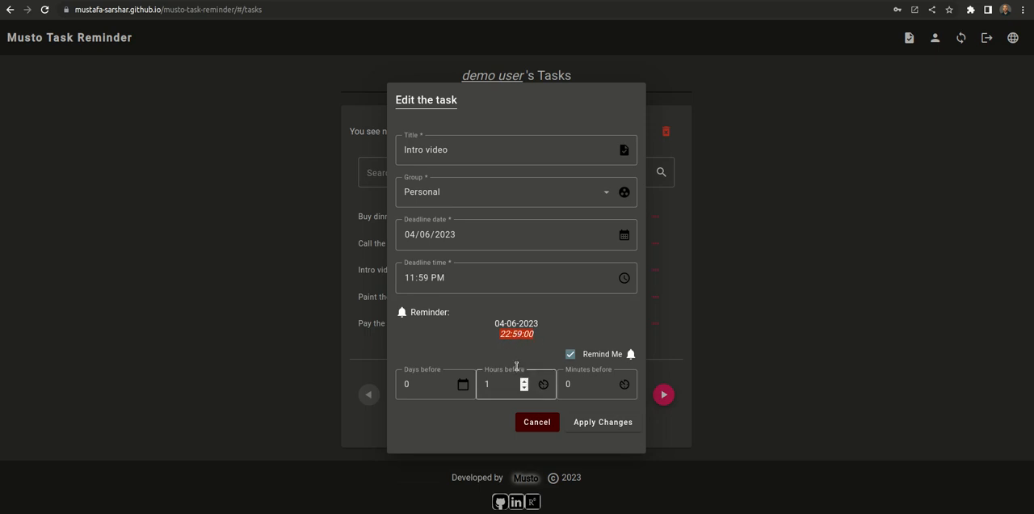
click(411, 280)
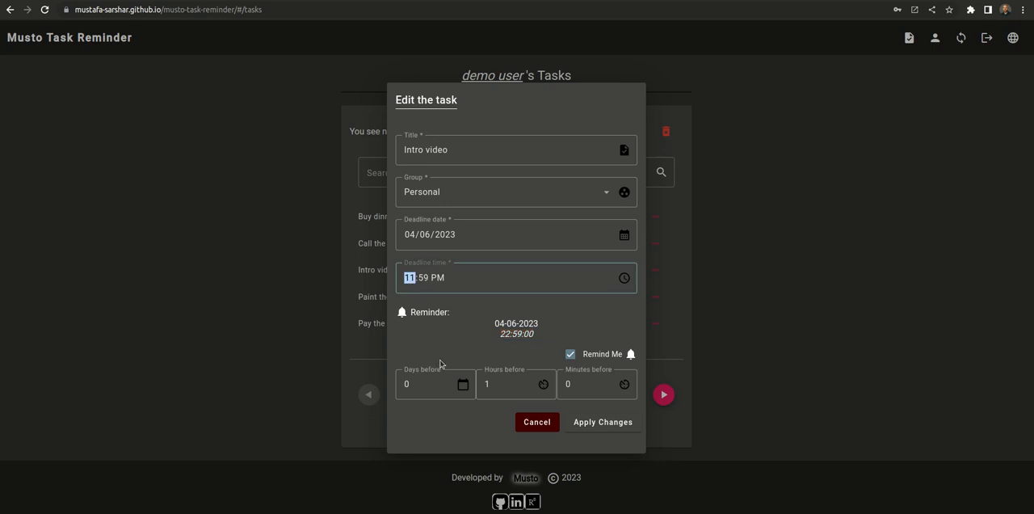
text(02:0)
text(3)
click(410, 277)
text(8:32)
Step: Set the Intro video reminder to 0 hours and 1 minute before the deadline, and apply the changes
click(605, 388)
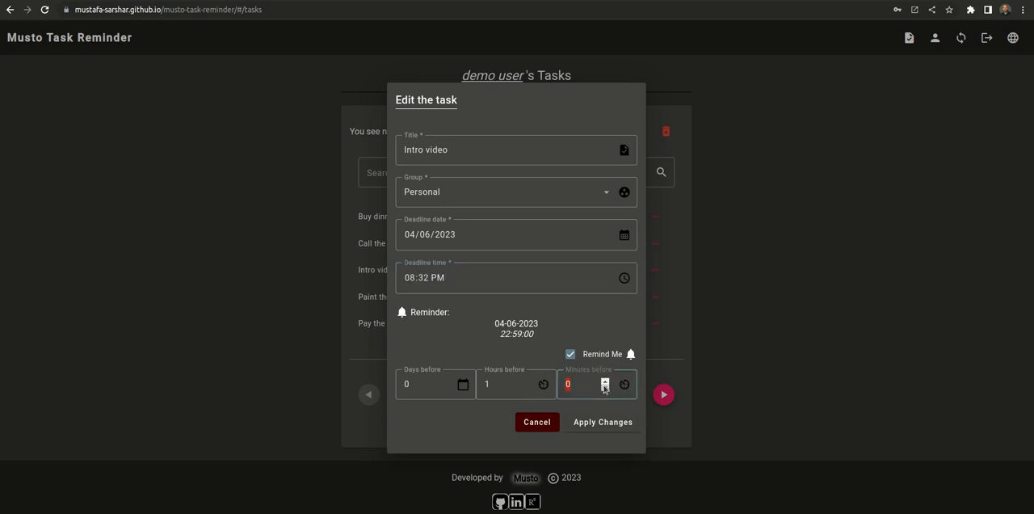
click(524, 389)
click(605, 380)
click(602, 422)
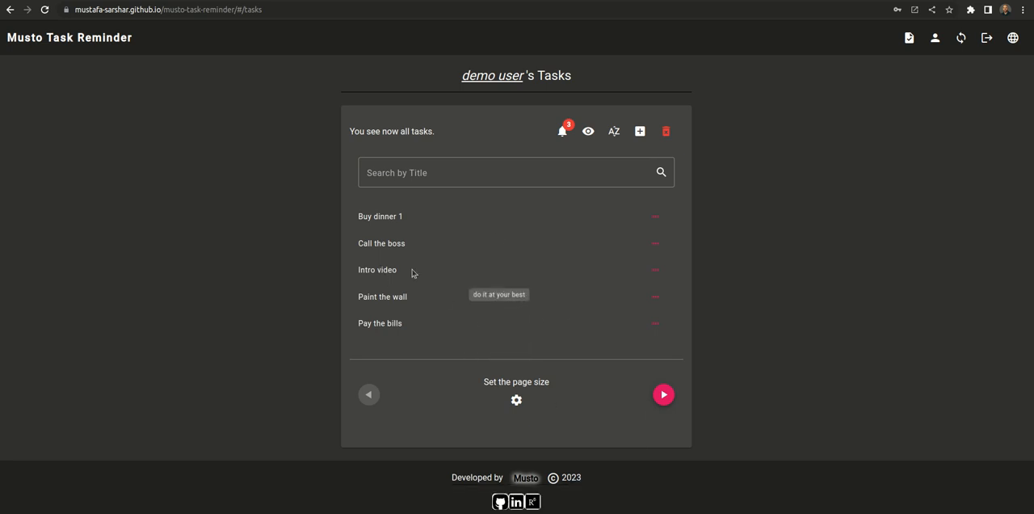
Step: Review the reminders list before and after dismissing the Intro video reminder
click(562, 131)
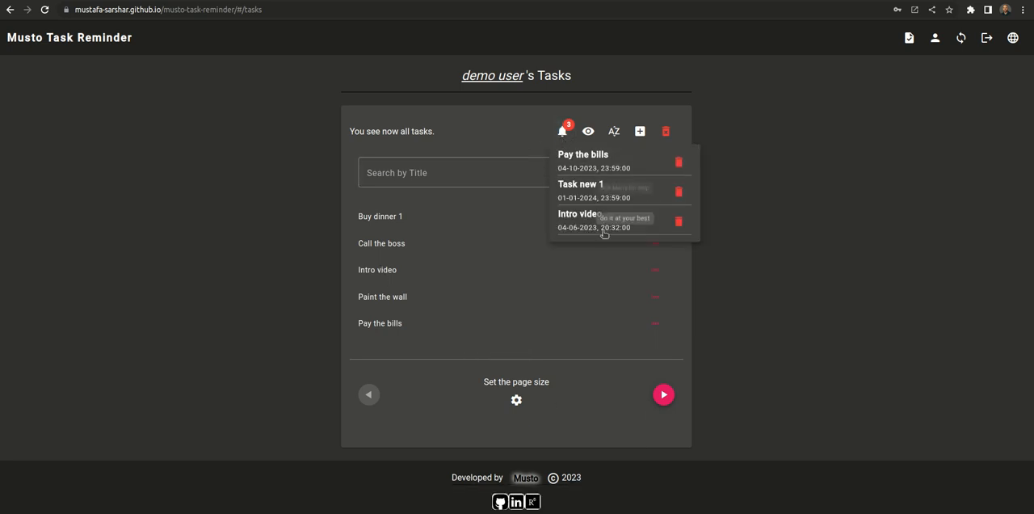
click(777, 220)
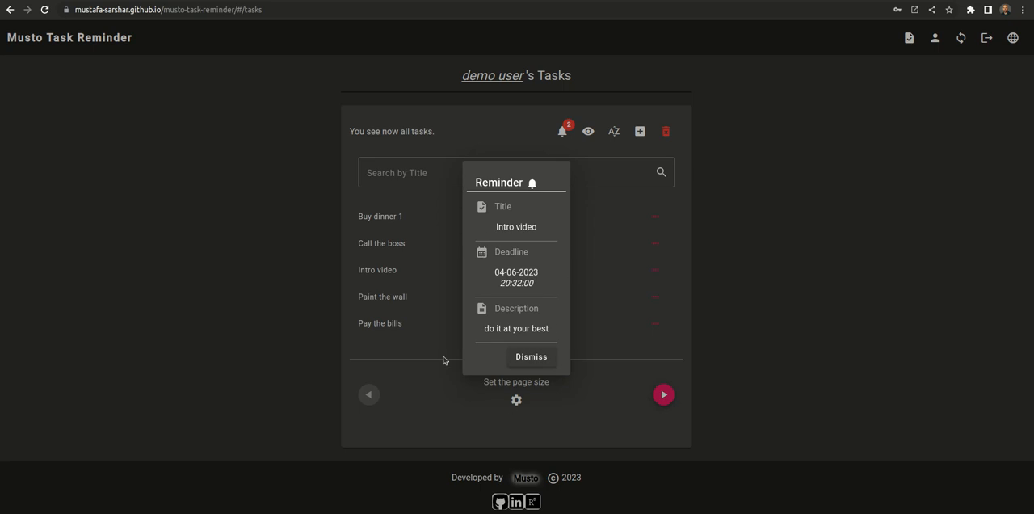
click(535, 359)
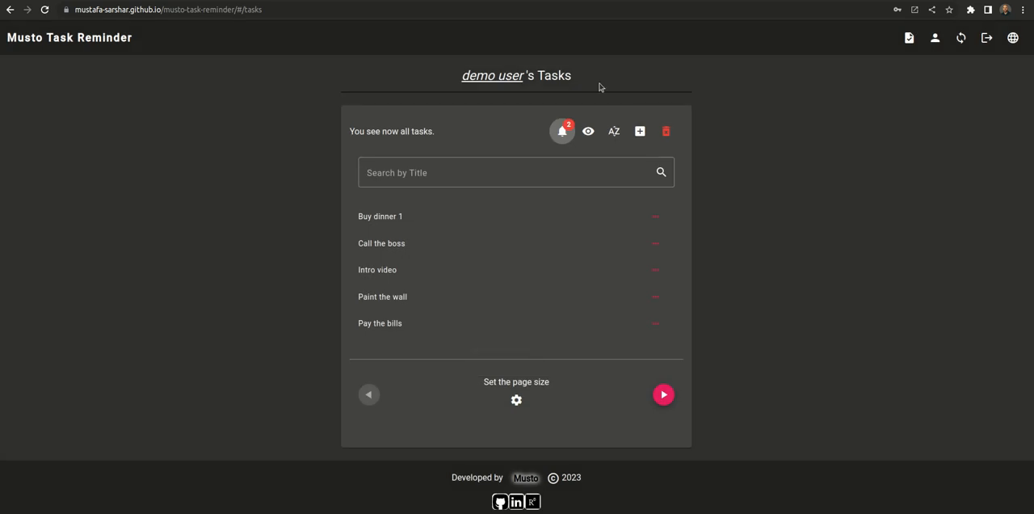
click(562, 131)
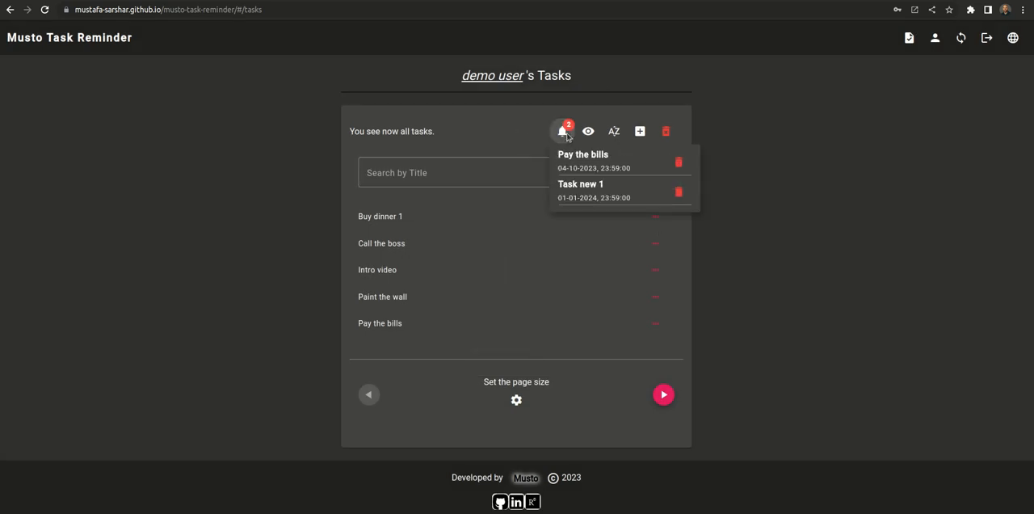
click(774, 206)
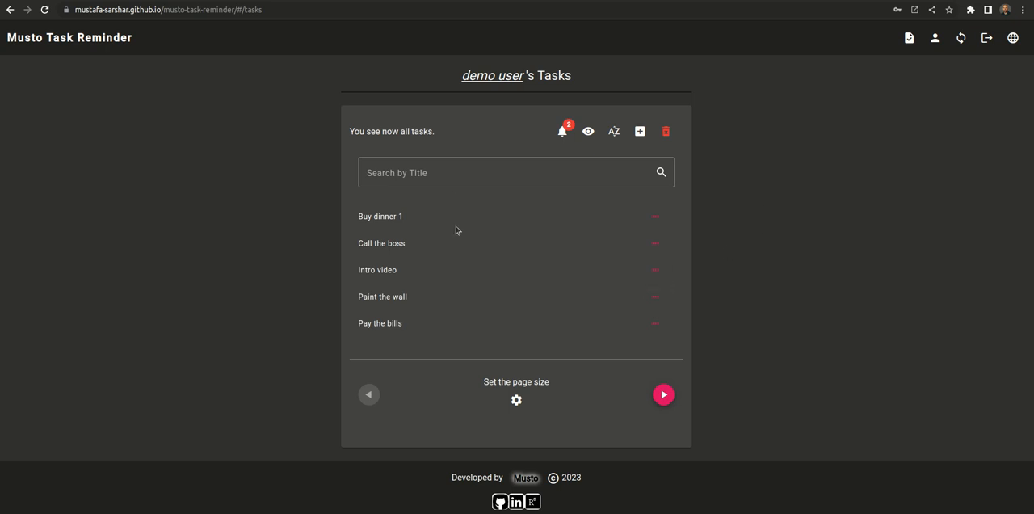
Step: Log out of the demo account and confirm the logout
click(986, 37)
click(622, 295)
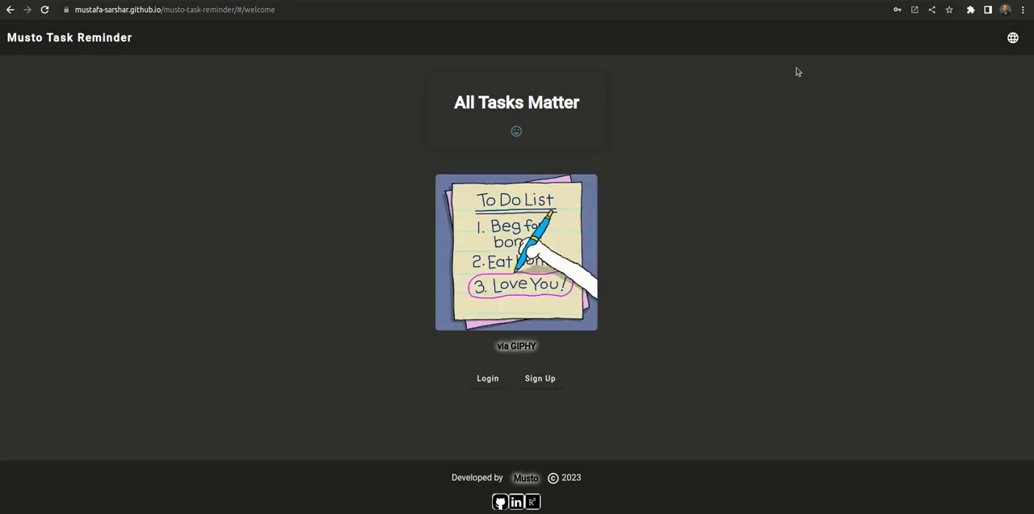
click(857, 0)
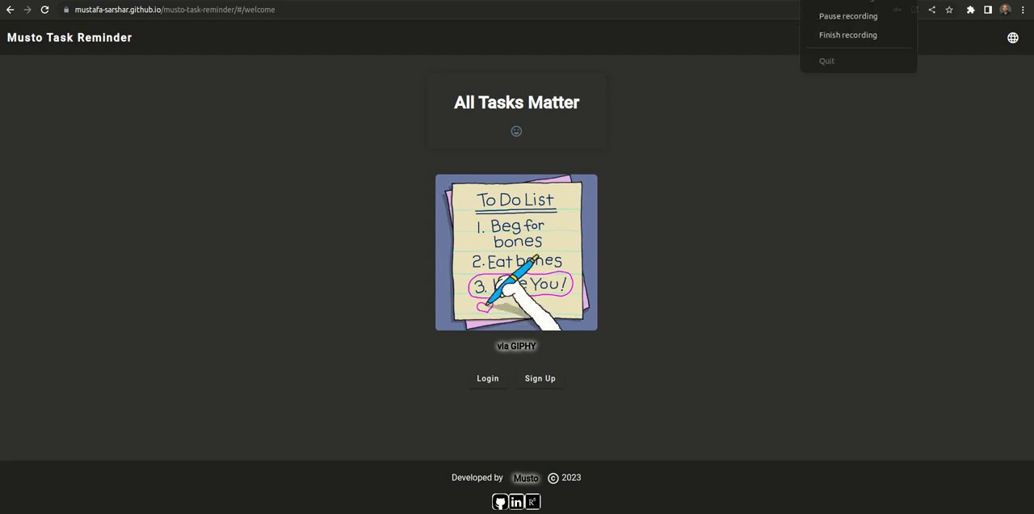